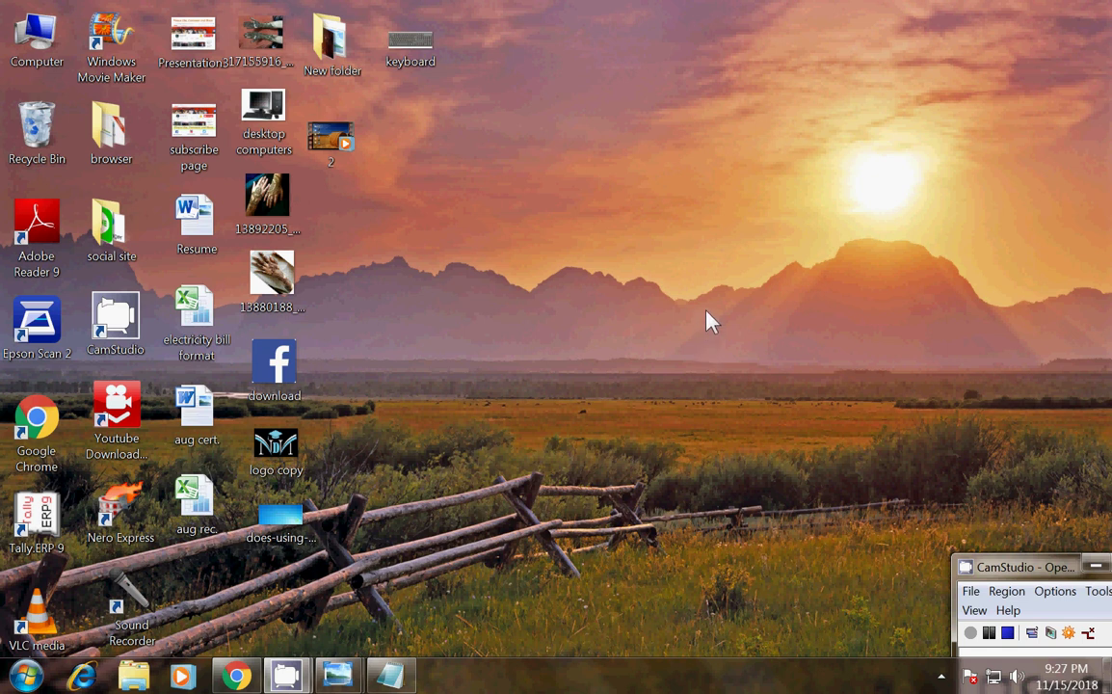
{"action": "right_click", "coordinate": [638, 171]}
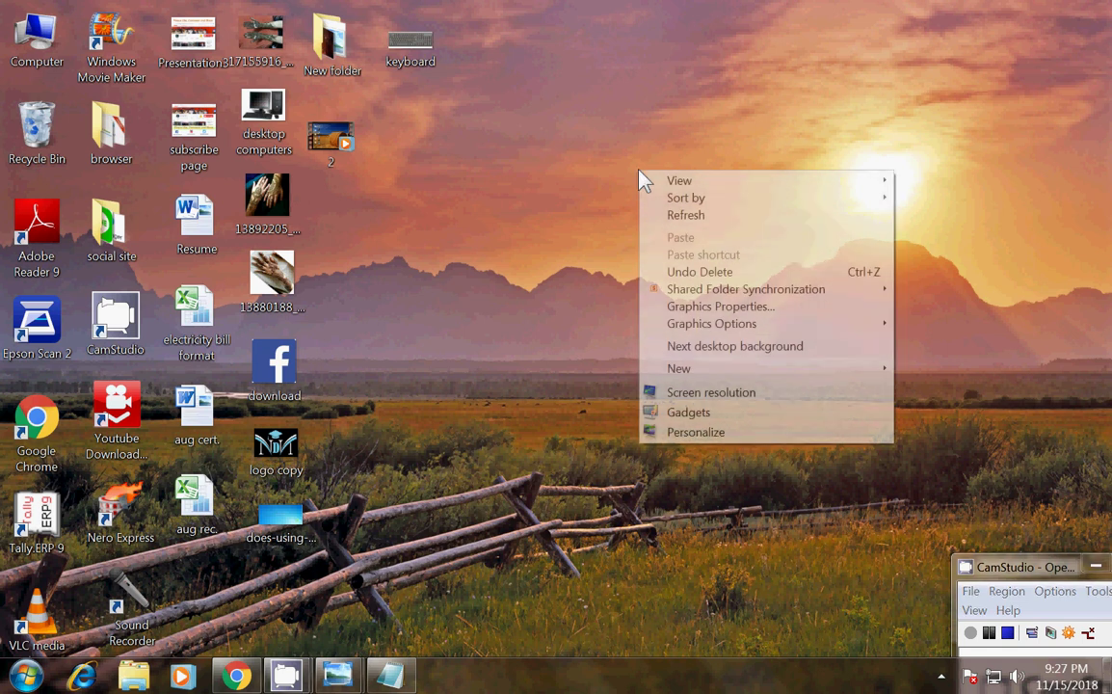
{"action": "mouse_move", "coordinate": [681, 186]}
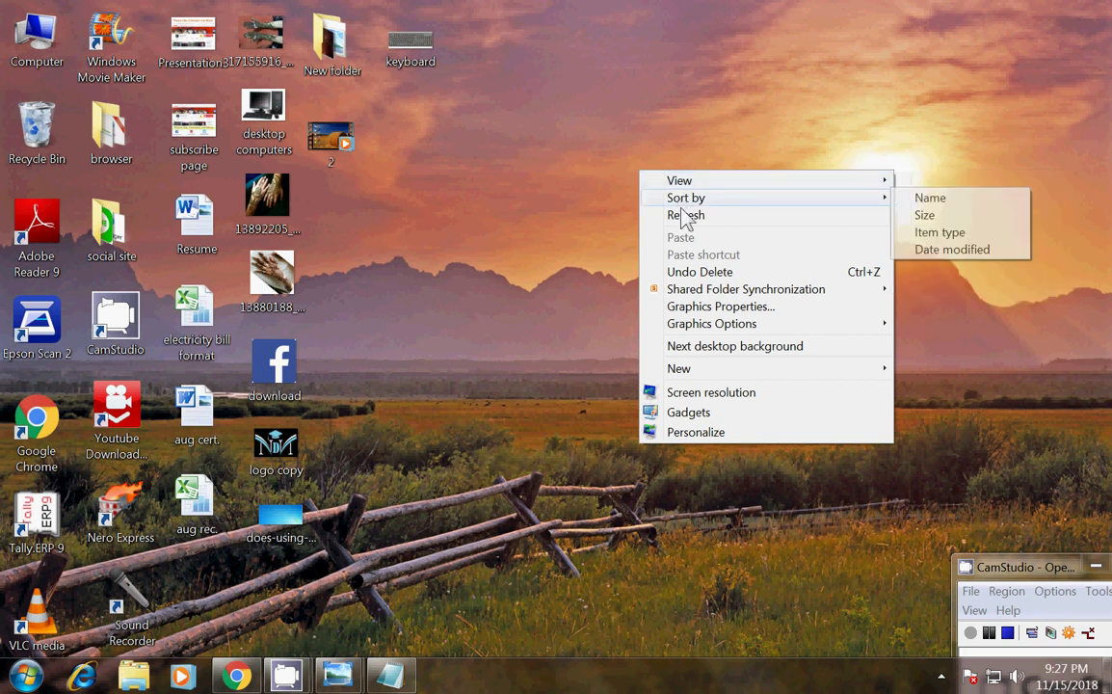
{"action": "left_click", "coordinate": [682, 217]}
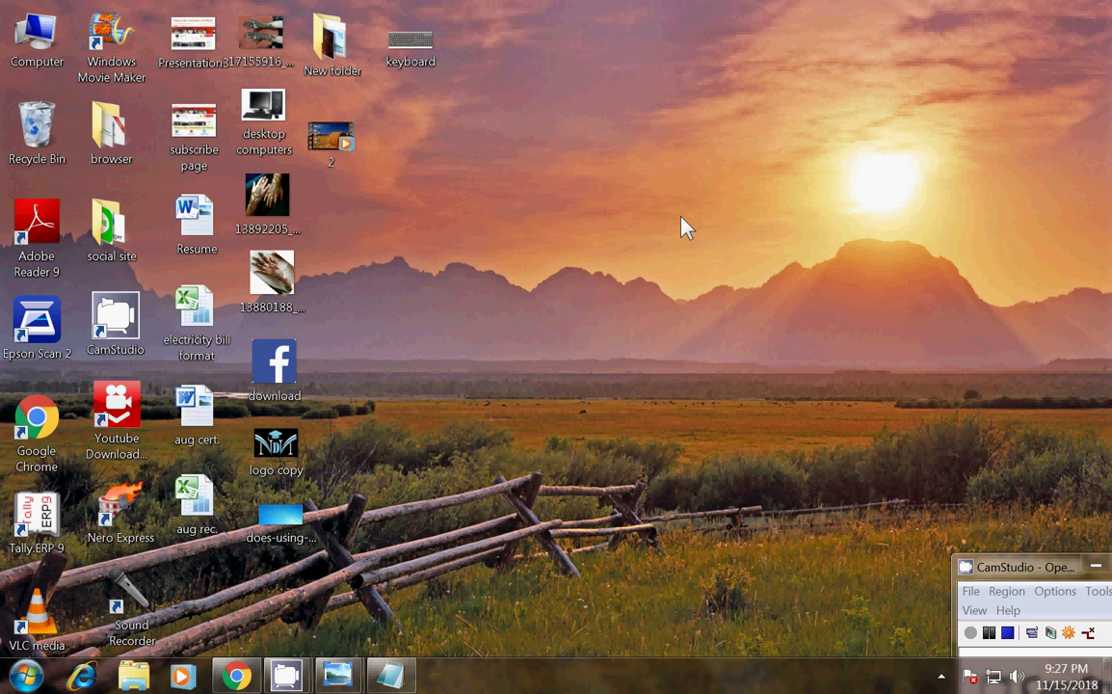
{"action": "right_click", "coordinate": [681, 228]}
{"action": "left_click", "coordinate": [722, 262]}
{"action": "right_click", "coordinate": [708, 140]}
{"action": "left_click", "coordinate": [748, 182]}
{"action": "right_click", "coordinate": [607, 154]}
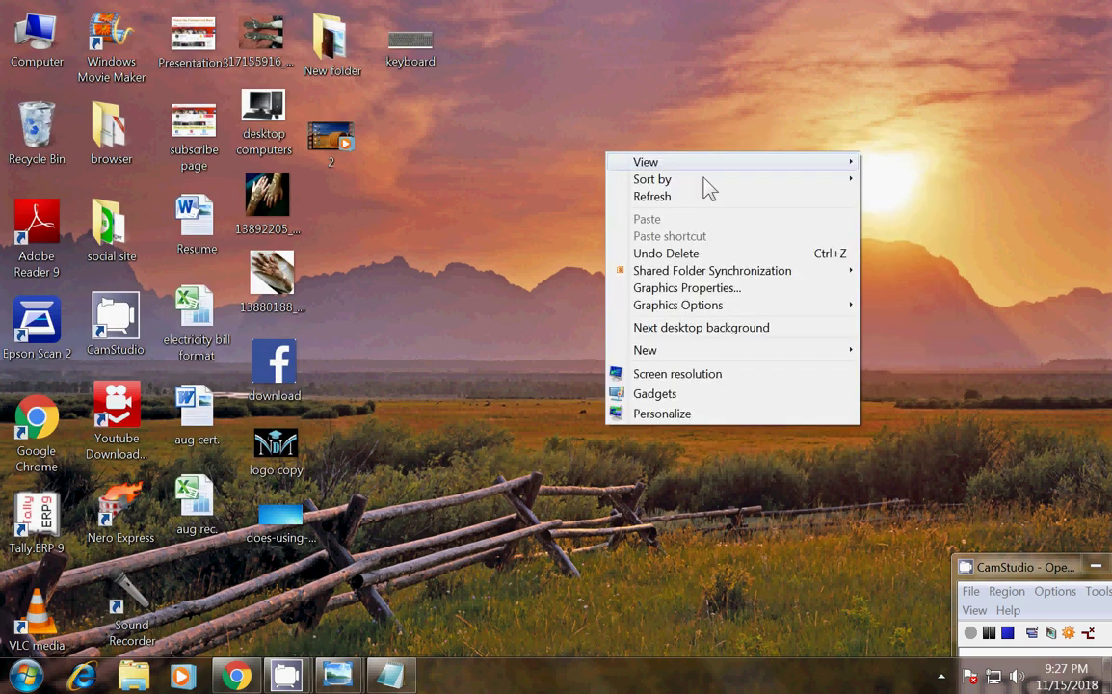
{"action": "left_click", "coordinate": [692, 197]}
{"action": "right_click", "coordinate": [696, 156]}
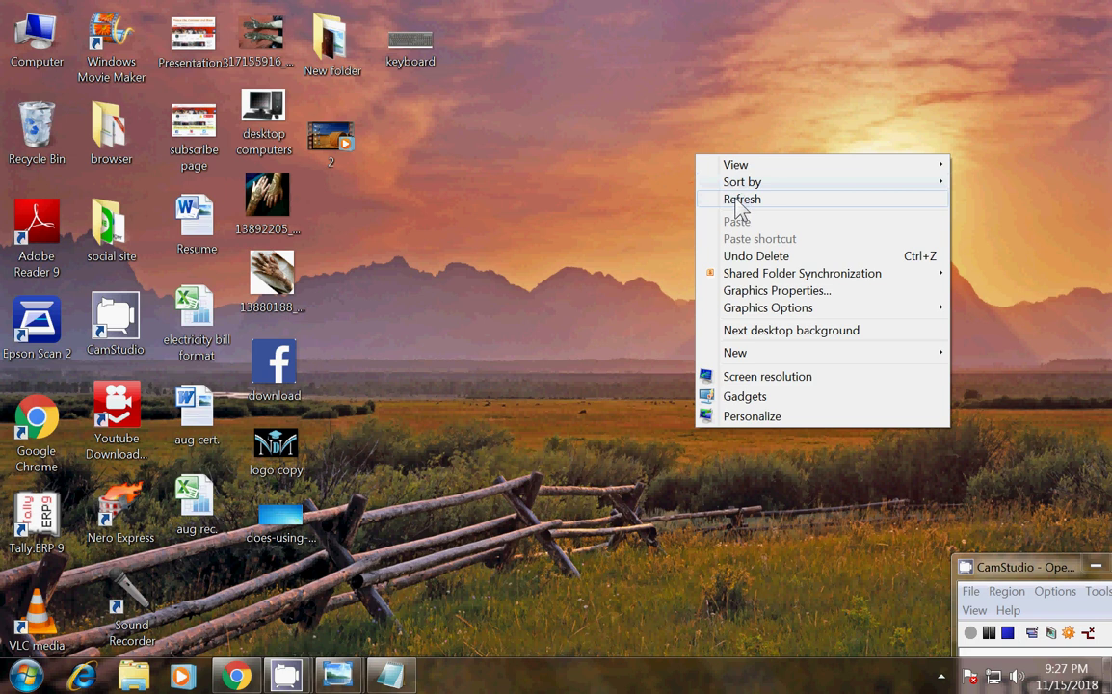
{"action": "left_click", "coordinate": [740, 202]}
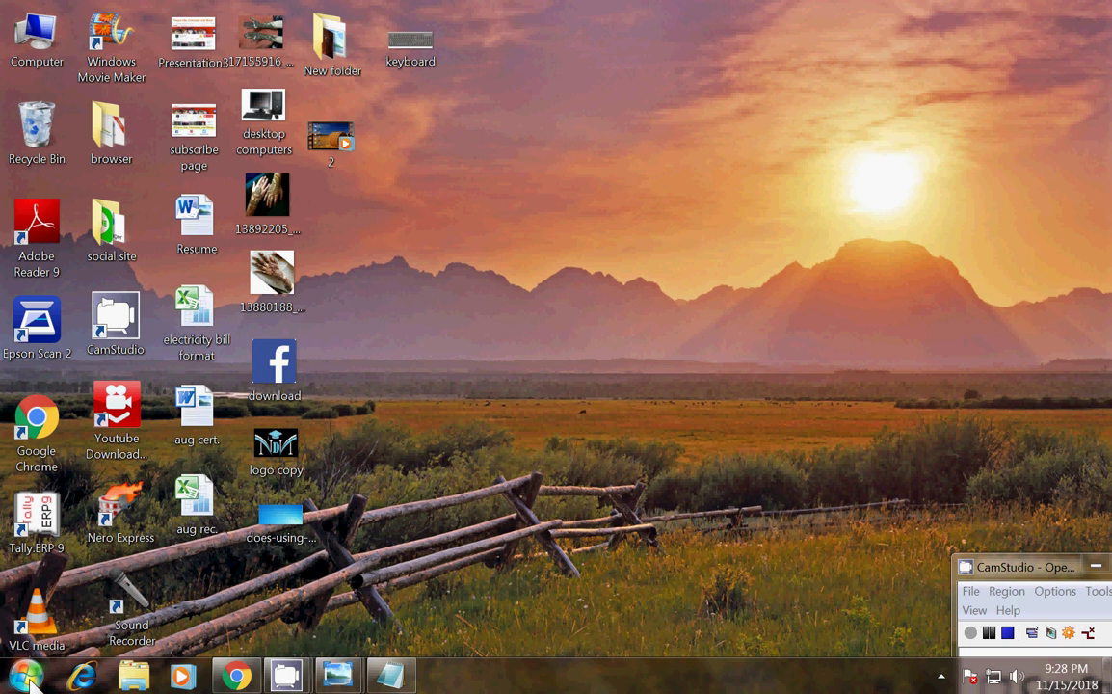
{"action": "left_click", "coordinate": [27, 678]}
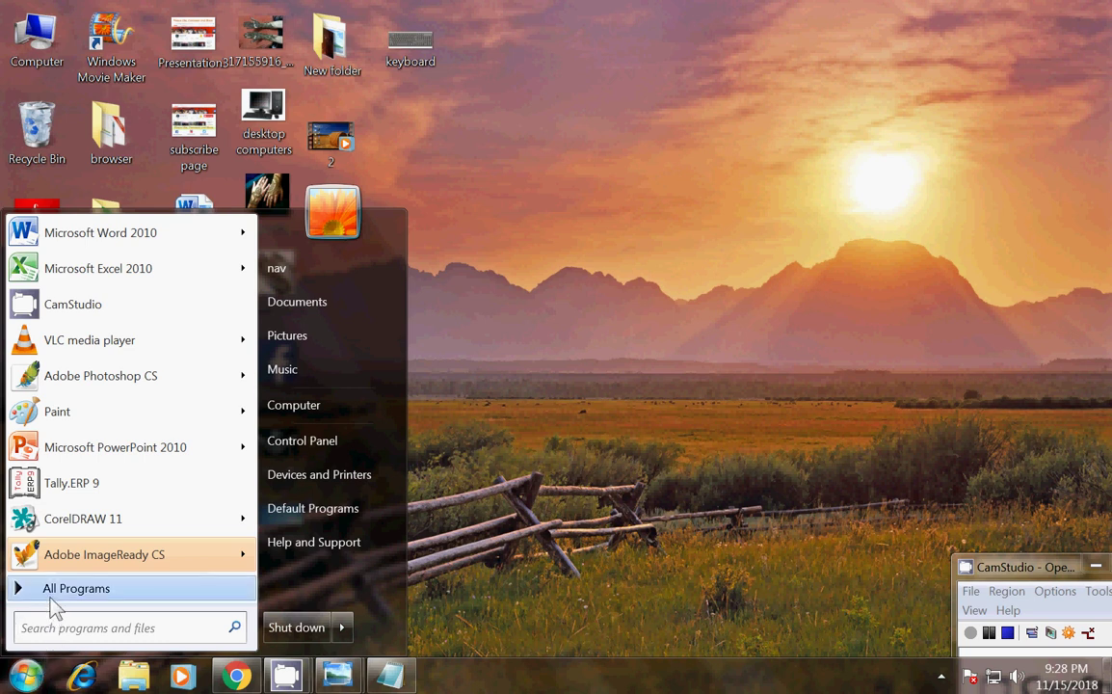
{"action": "left_click", "coordinate": [50, 595]}
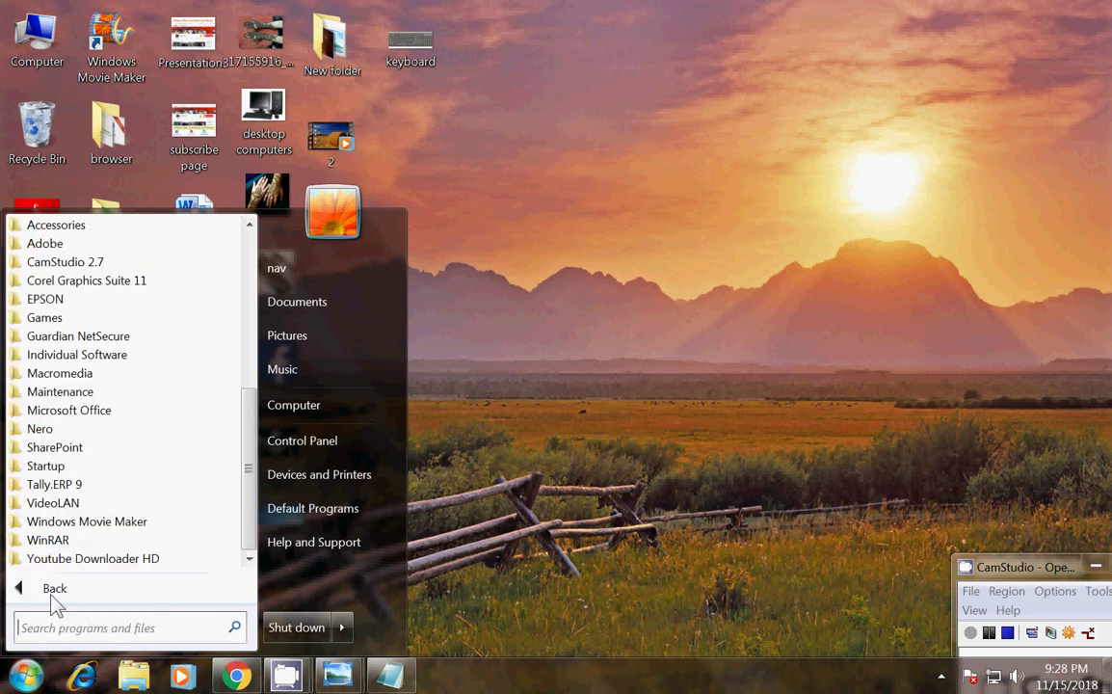
{"action": "left_click", "coordinate": [27, 679]}
{"action": "left_click", "coordinate": [27, 680]}
{"action": "left_click", "coordinate": [27, 679]}
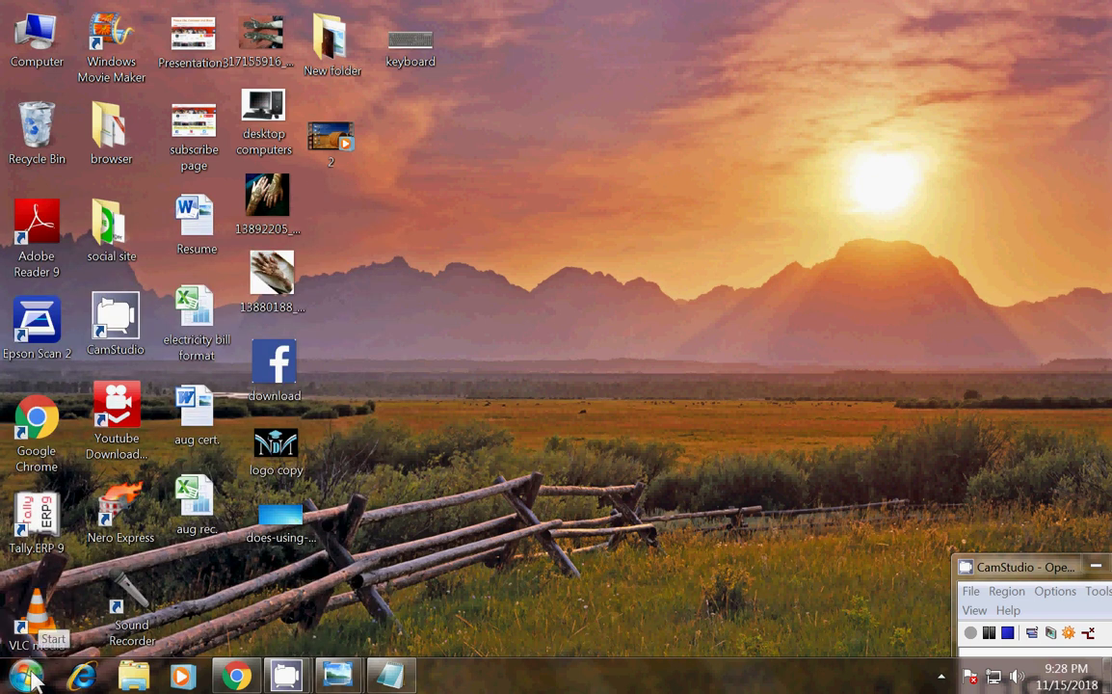
{"action": "left_click", "coordinate": [27, 679]}
{"action": "left_click", "coordinate": [29, 675]}
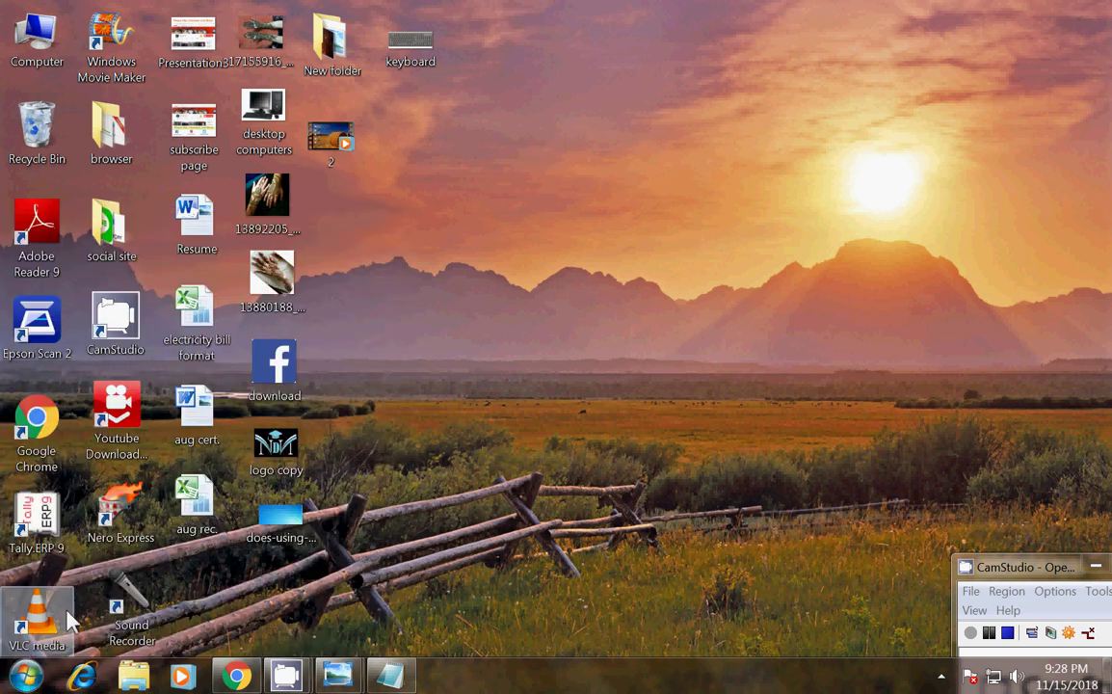
{"action": "right_click", "coordinate": [655, 180]}
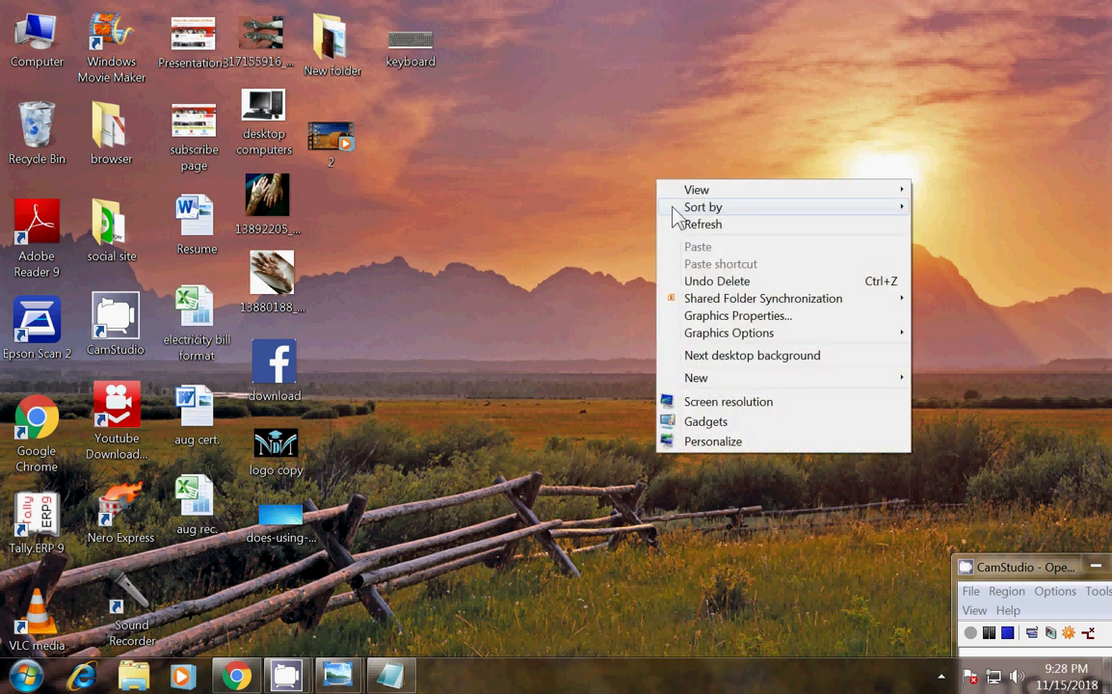
{"action": "left_click", "coordinate": [680, 224]}
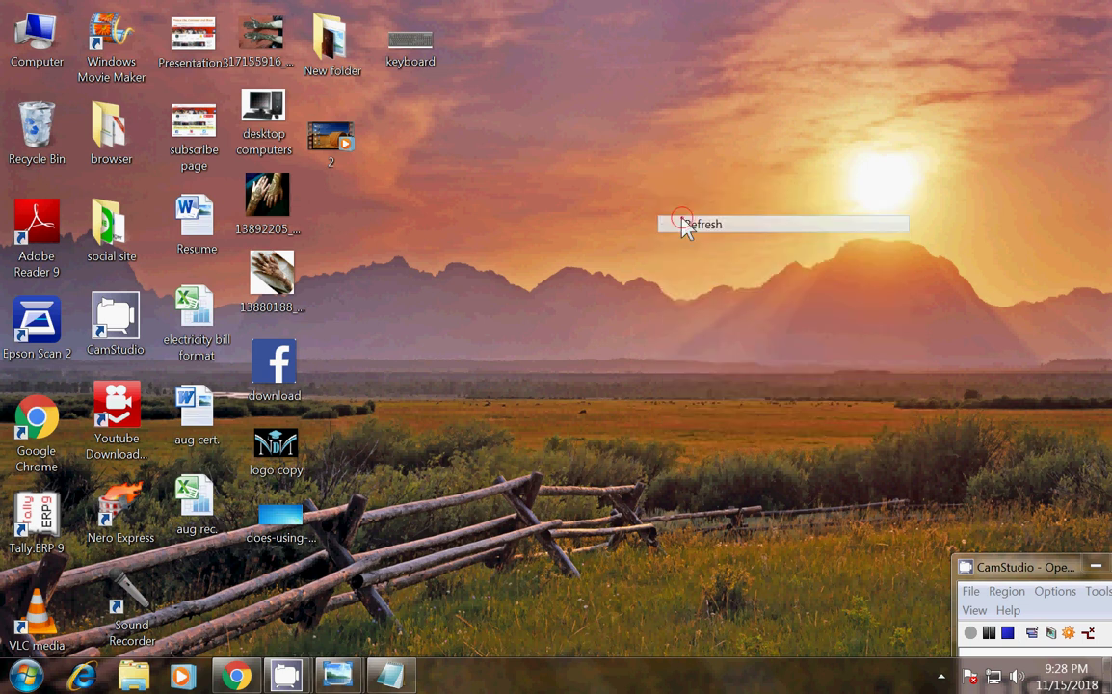
{"action": "left_click", "coordinate": [27, 678]}
{"action": "left_click", "coordinate": [27, 678]}
{"action": "left_click", "coordinate": [27, 678]}
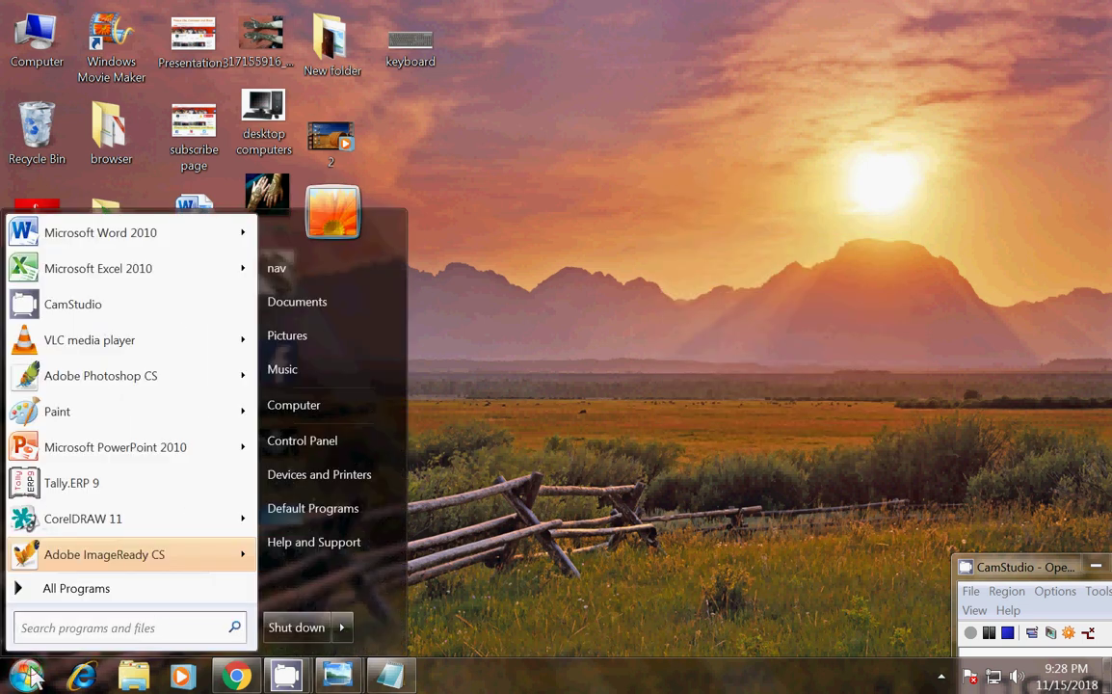
{"action": "left_click", "coordinate": [27, 677]}
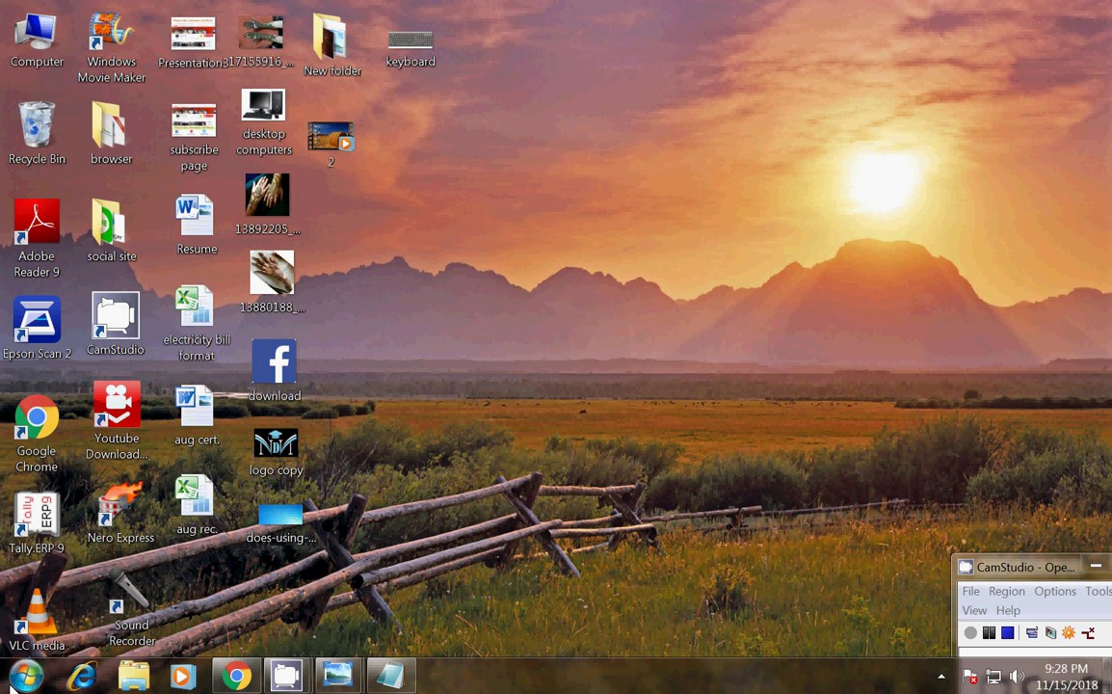
{"action": "right_click", "coordinate": [839, 270]}
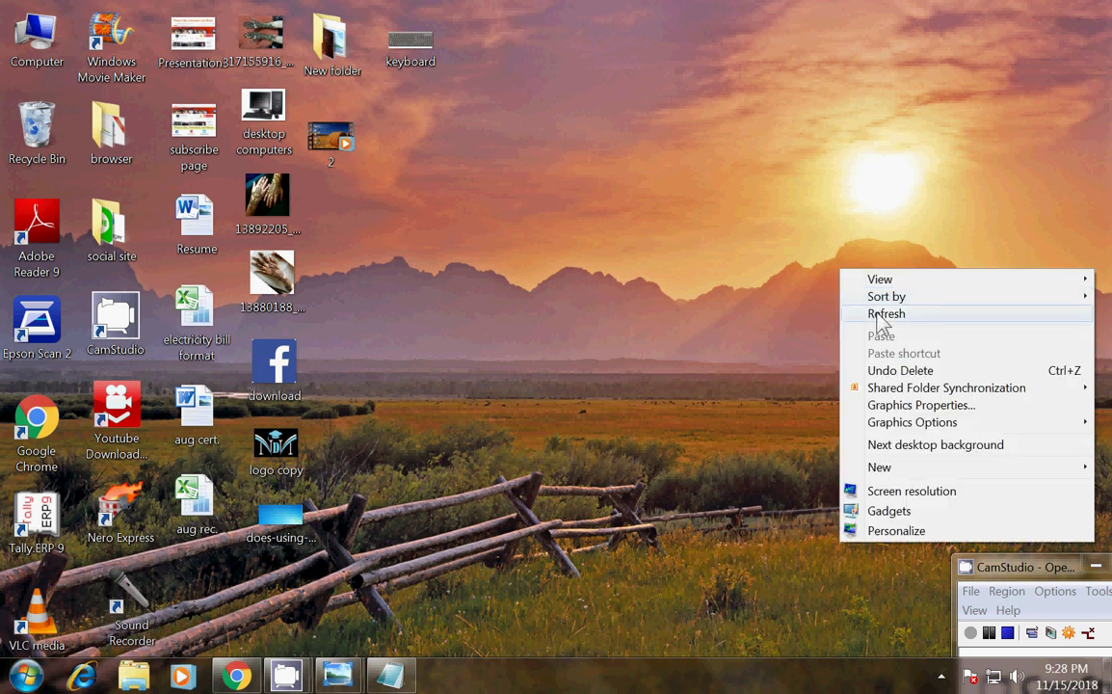
{"action": "left_click", "coordinate": [880, 310]}
{"action": "right_click", "coordinate": [857, 238]}
{"action": "left_click", "coordinate": [912, 287]}
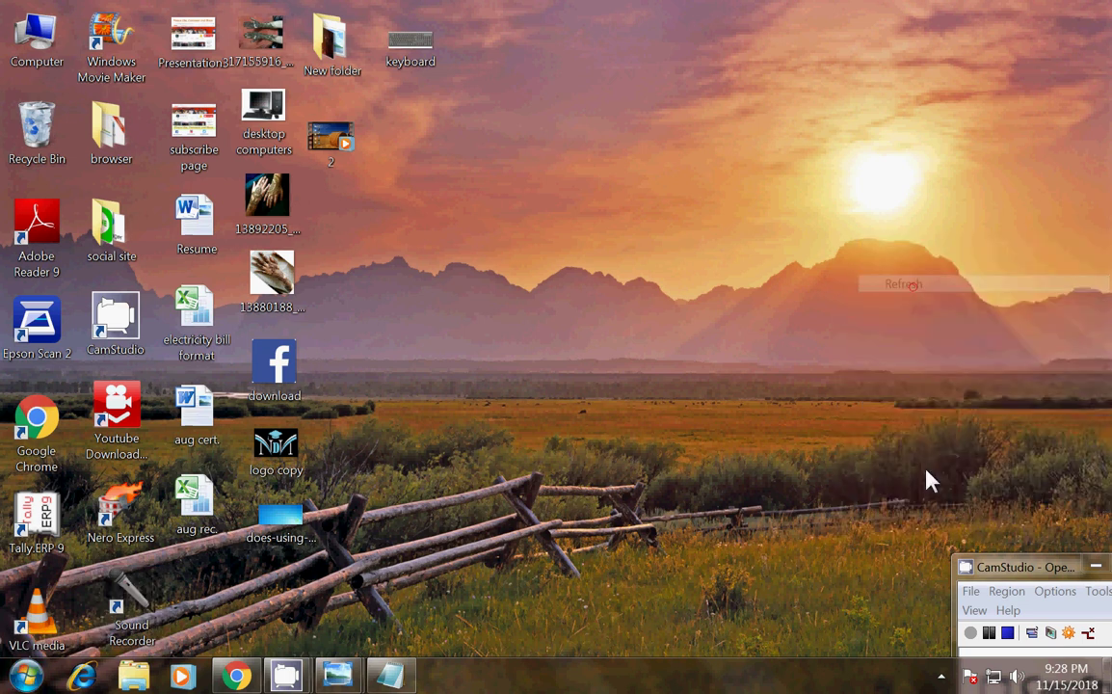
{"action": "right_click", "coordinate": [771, 240]}
{"action": "left_click", "coordinate": [815, 283]}
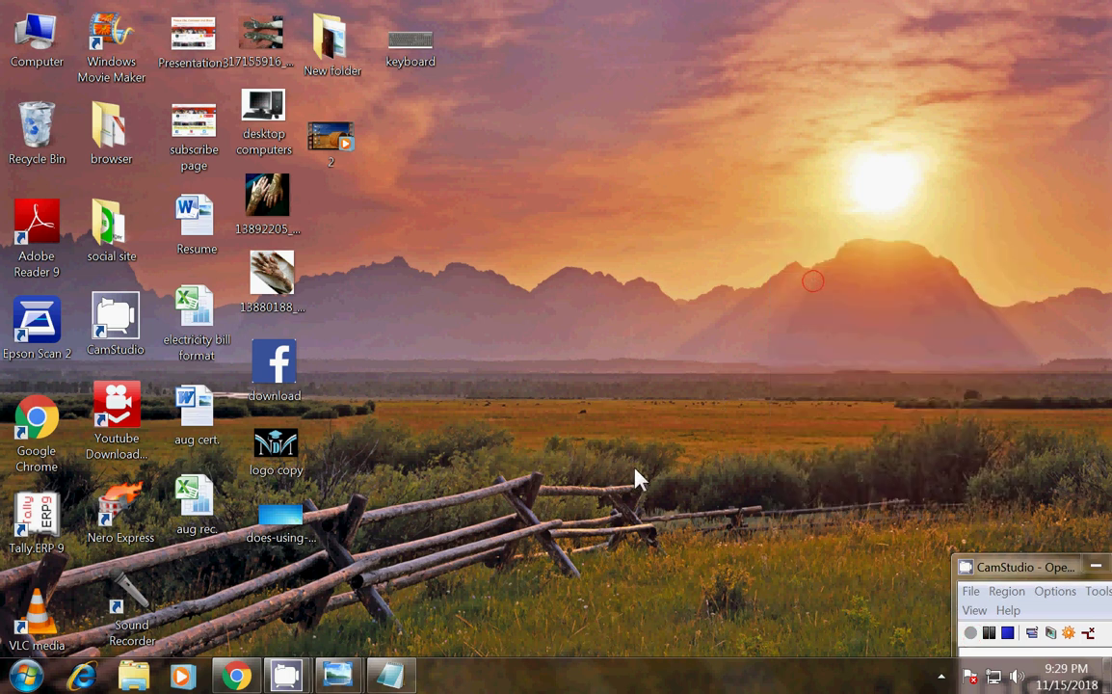
Launch Paint from the Accessories group of the installed programs, then close its blank drawing.
{"action": "left_click", "coordinate": [27, 676]}
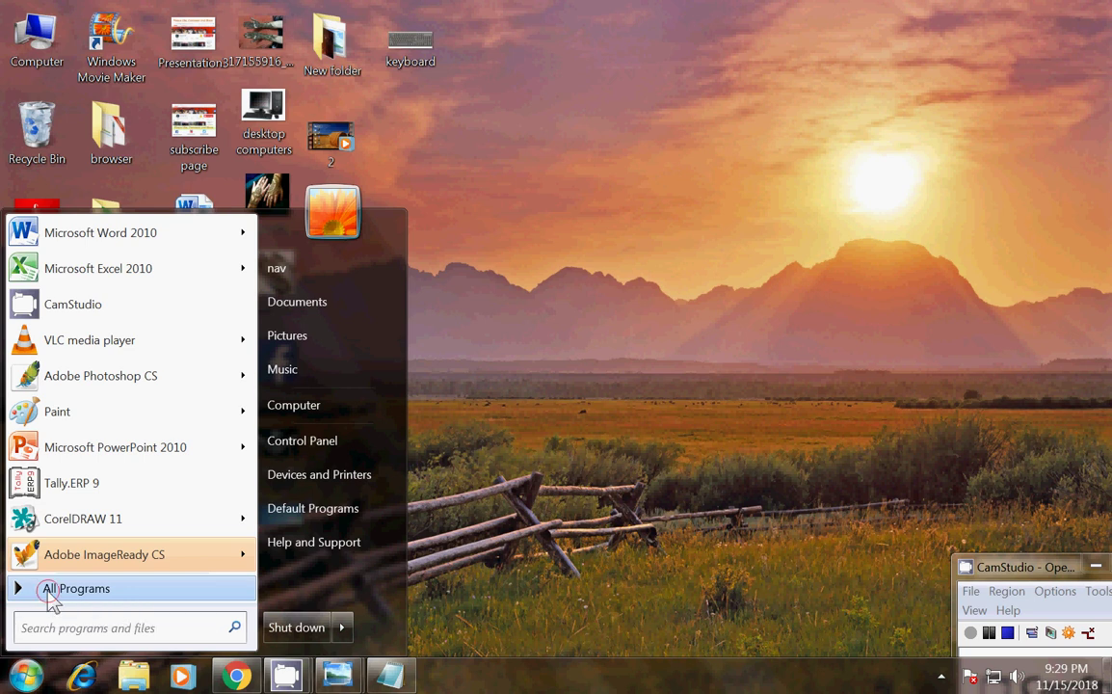
{"action": "left_click", "coordinate": [51, 592]}
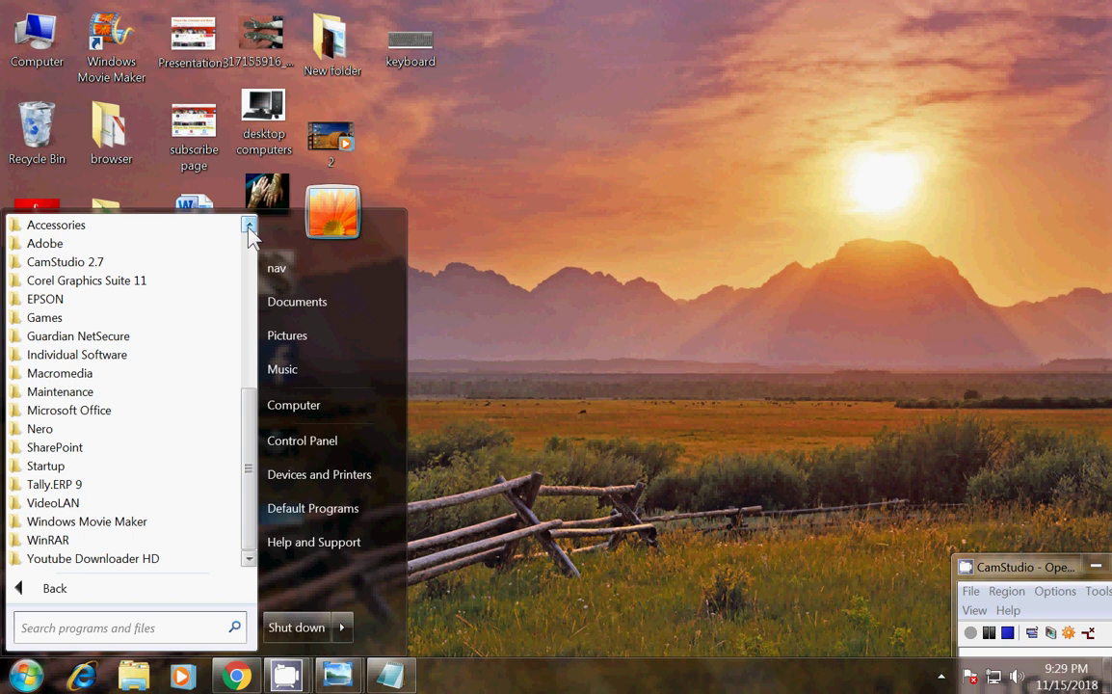
{"action": "left_click_drag", "start_coordinate": [249, 228], "coordinate": [248, 227]}
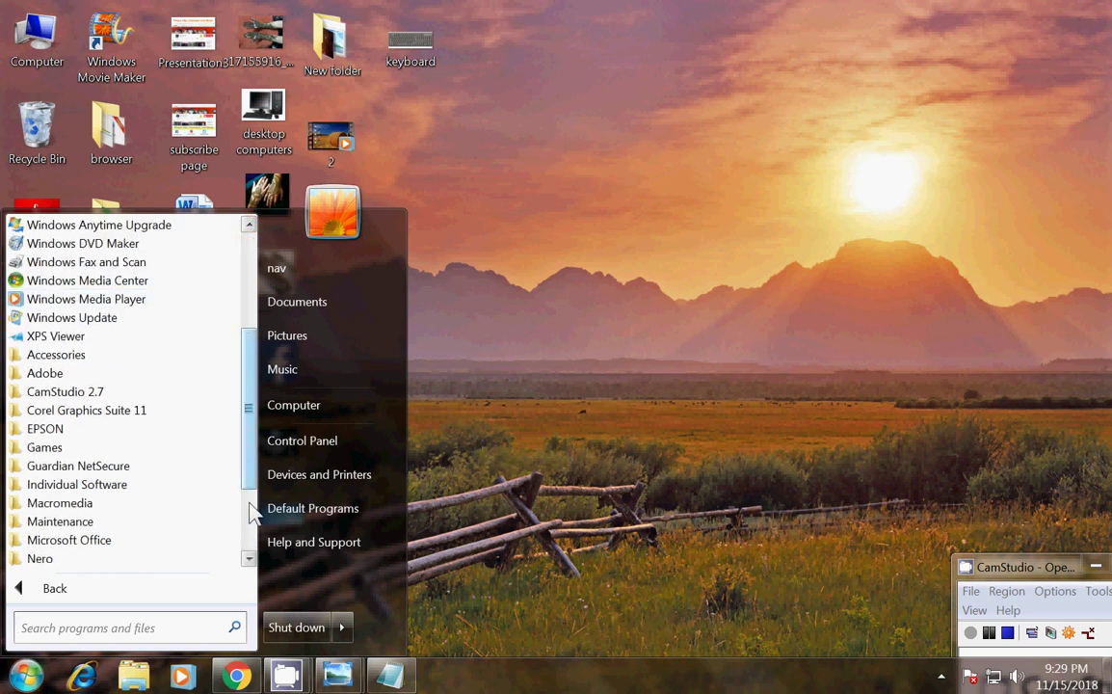
{"action": "left_click_drag", "start_coordinate": [249, 560], "coordinate": [249, 567]}
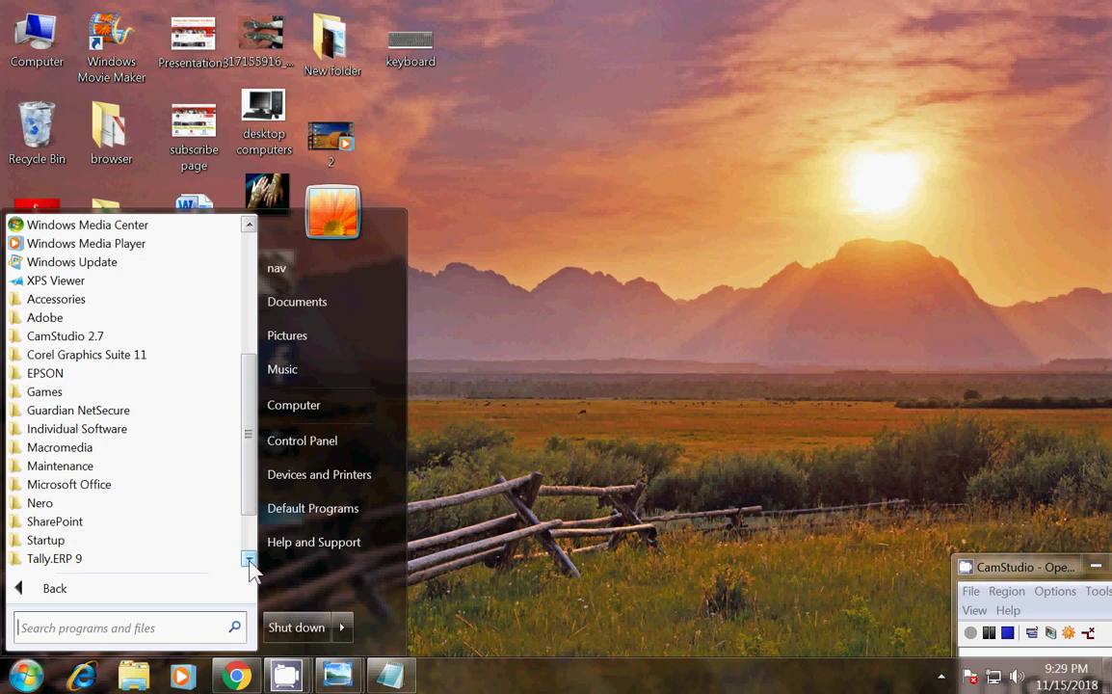
{"action": "left_click_drag", "start_coordinate": [256, 507], "coordinate": [266, 293]}
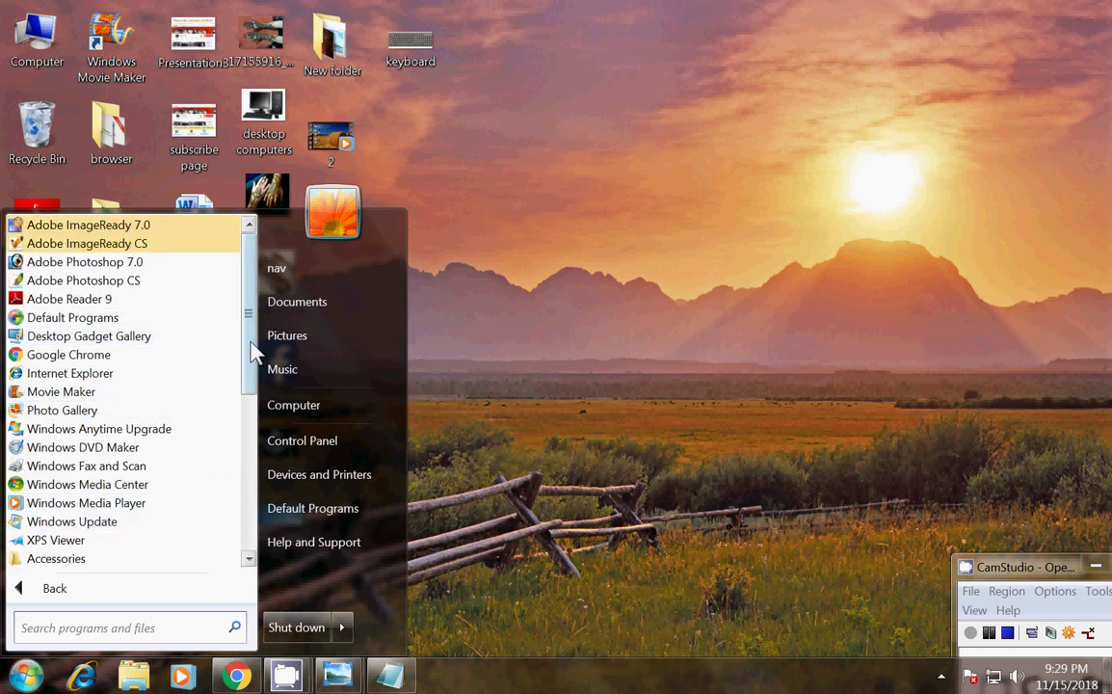
{"action": "left_click_drag", "start_coordinate": [252, 352], "coordinate": [248, 402]}
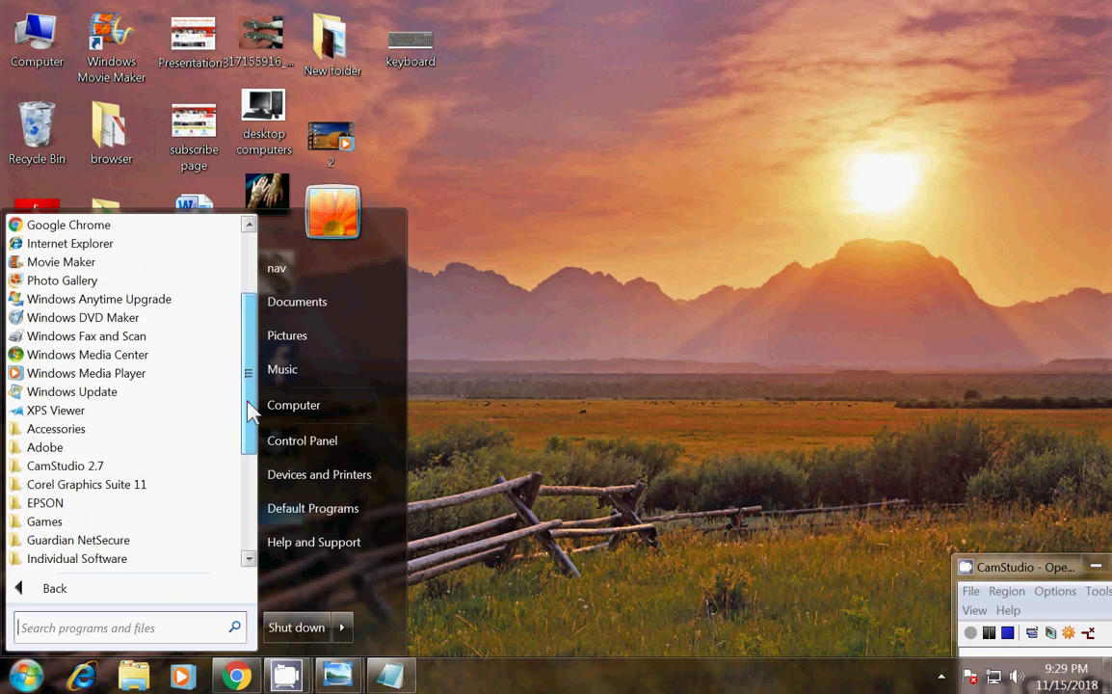
{"action": "left_click", "coordinate": [66, 430]}
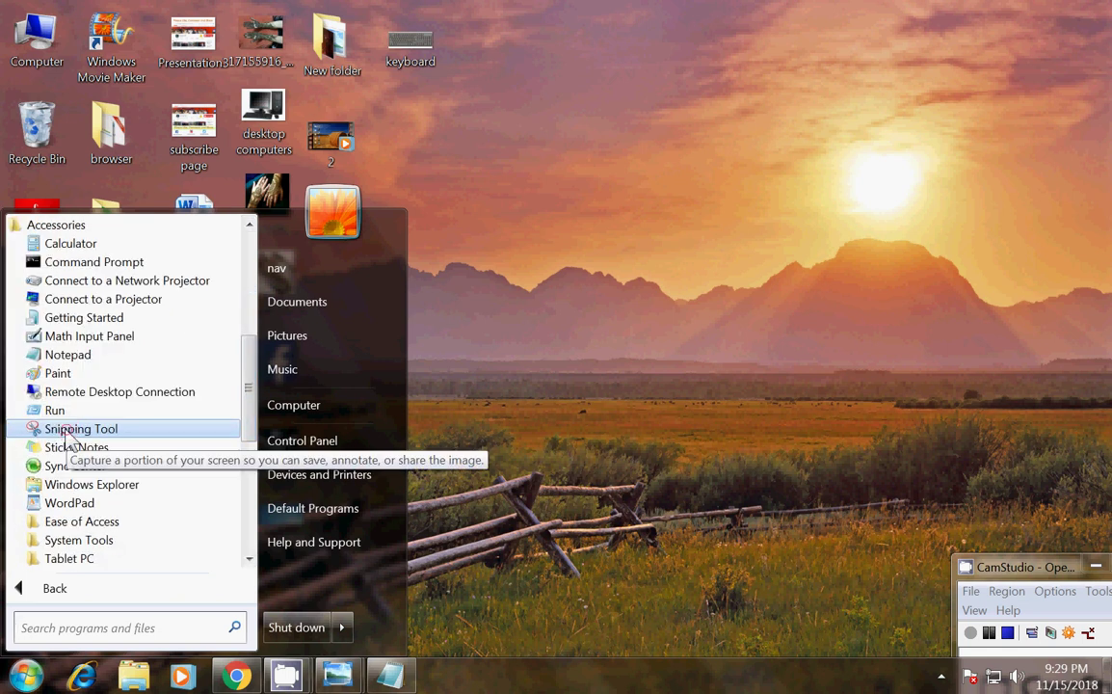
{"action": "left_click", "coordinate": [68, 378]}
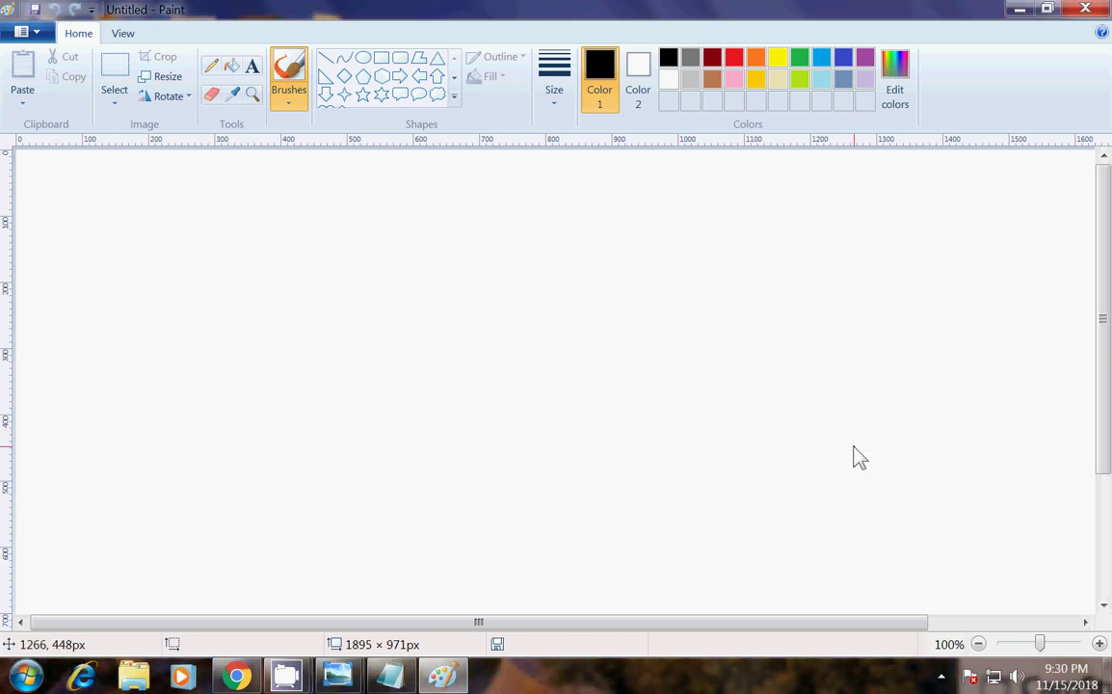
{"action": "left_click", "coordinate": [1087, 12]}
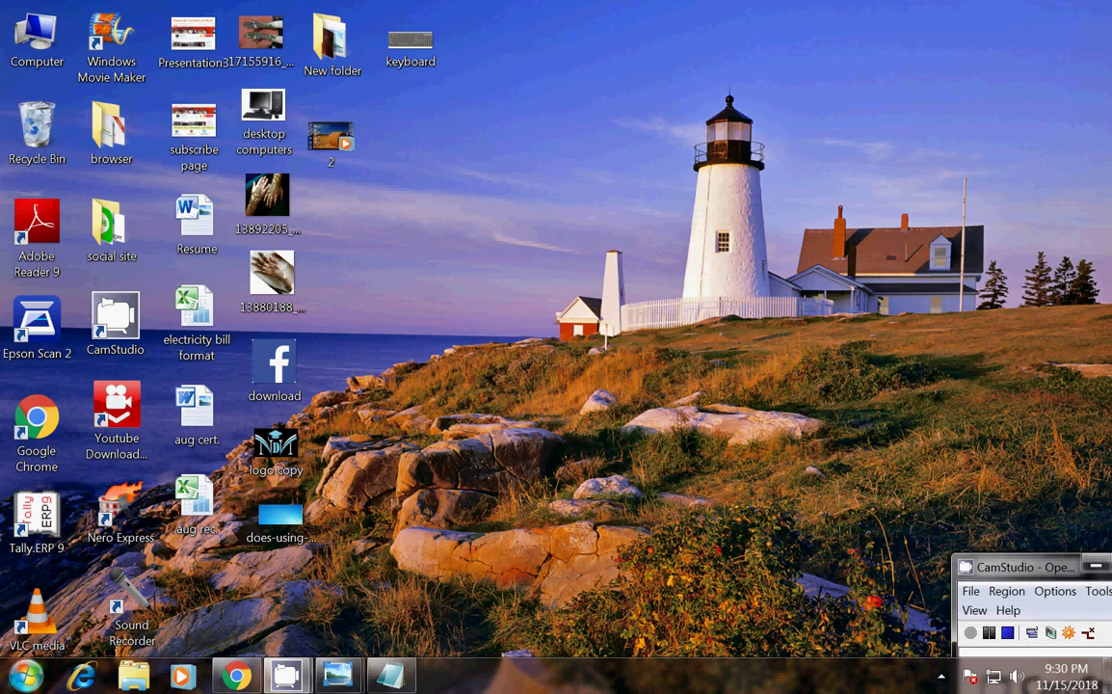
Search the computer's programs for "paint", launch Paint from the results, and close it.
{"action": "left_click", "coordinate": [26, 678]}
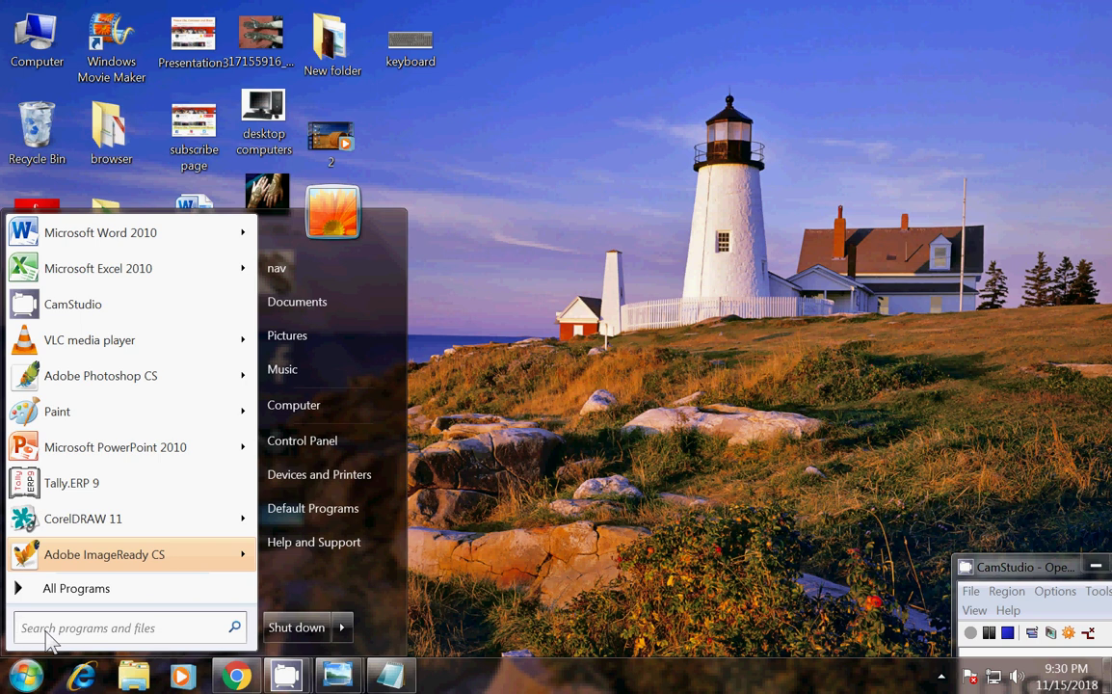
{"action": "type", "text": "paint"}
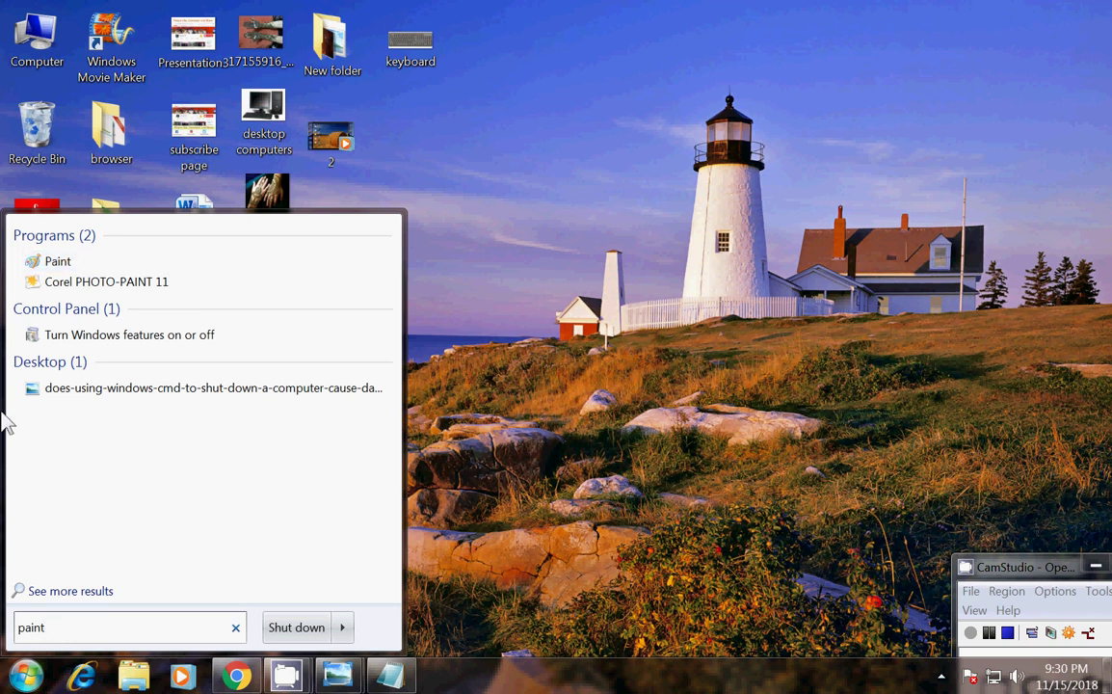
{"action": "left_click", "coordinate": [58, 268]}
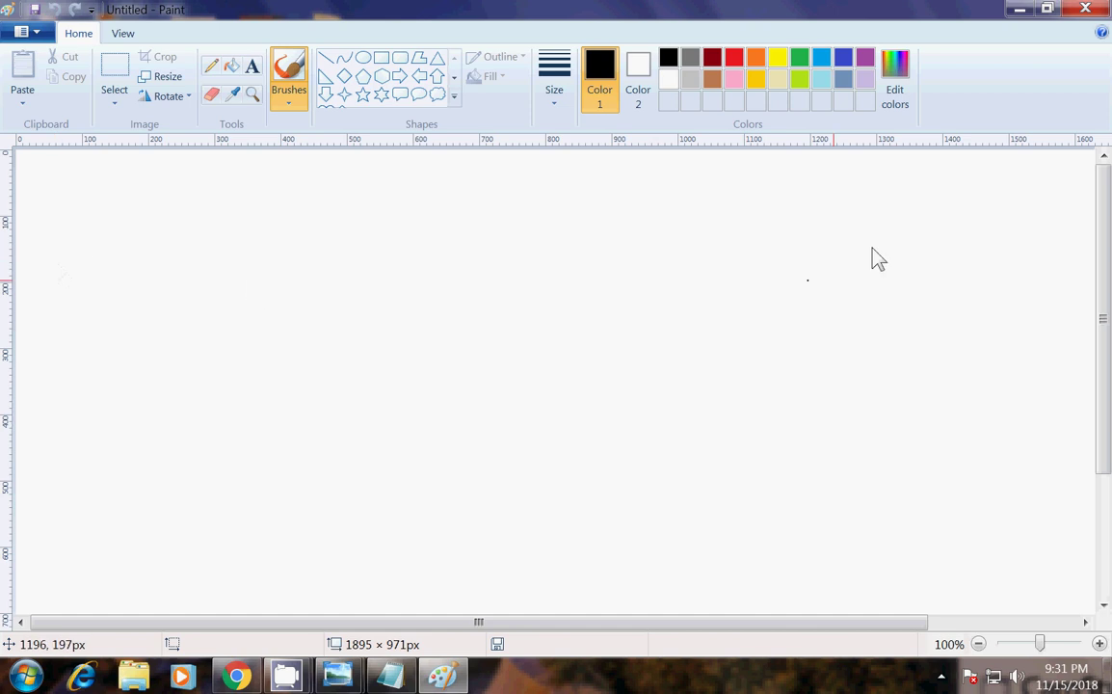
{"action": "left_click", "coordinate": [1085, 10]}
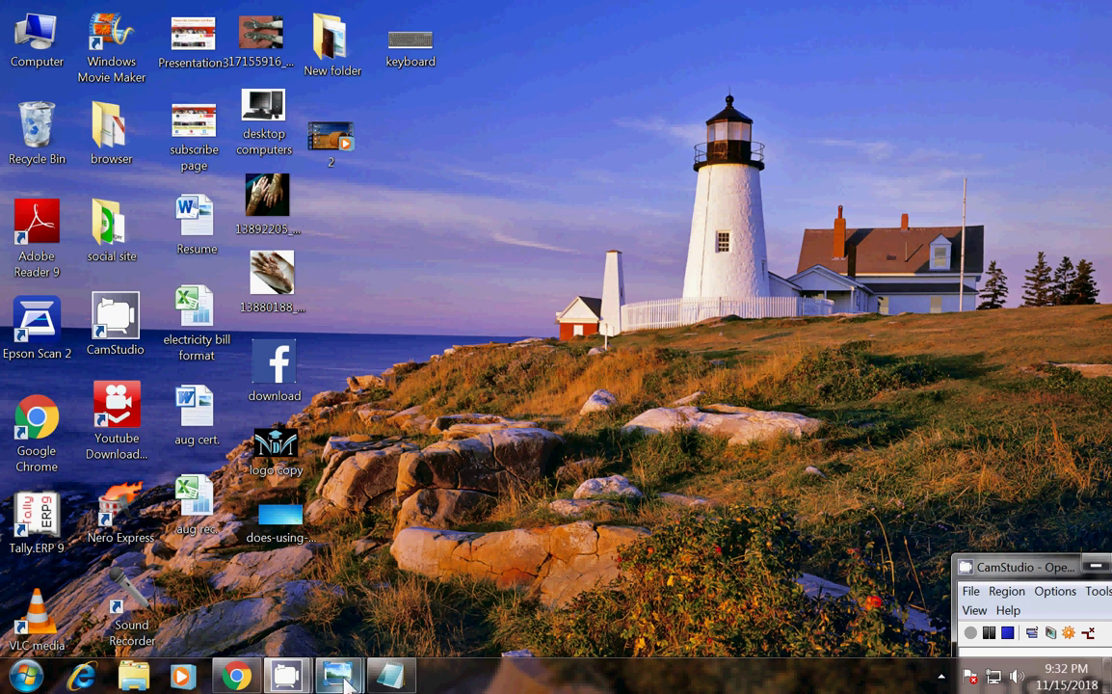
Switch to the keyboard picture in Windows Photo Viewer, examine the key layout, and minimize the viewer.
{"action": "mouse_move", "coordinate": [337, 674]}
{"action": "left_click", "coordinate": [441, 607]}
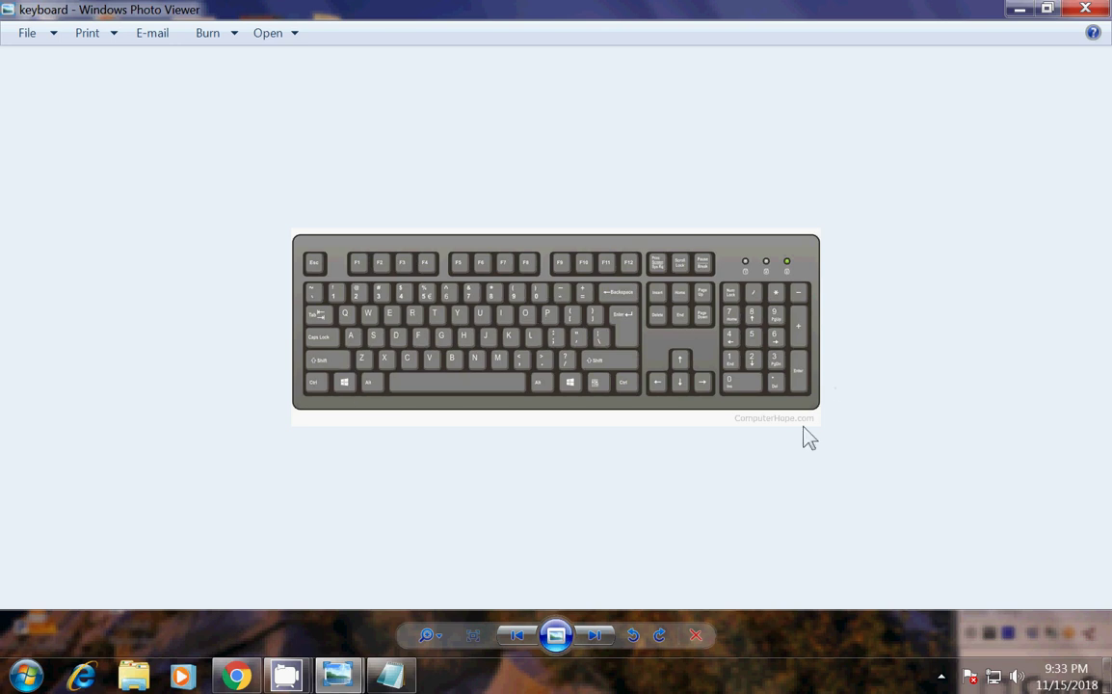
{"action": "left_click", "coordinate": [1018, 8]}
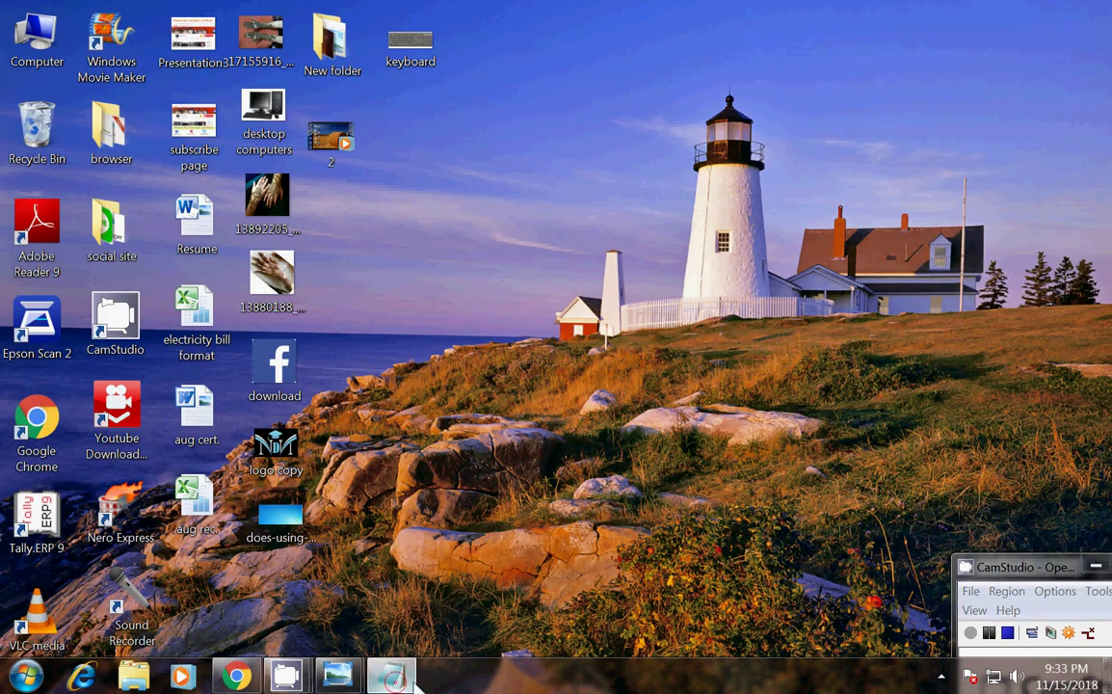
Switch to the open Notepad note and add the lines "shortcut key of Run" and "Command" below "window key+R".
{"action": "left_click", "coordinate": [390, 675]}
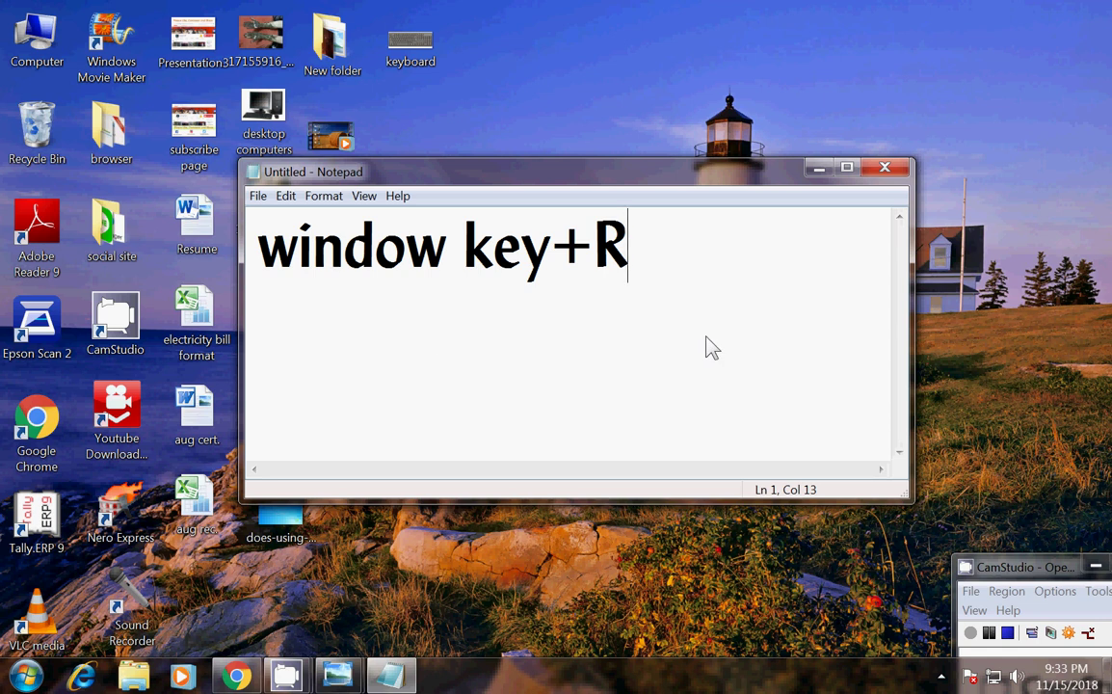
{"action": "key", "text": "Return"}
{"action": "type", "text": "short"}
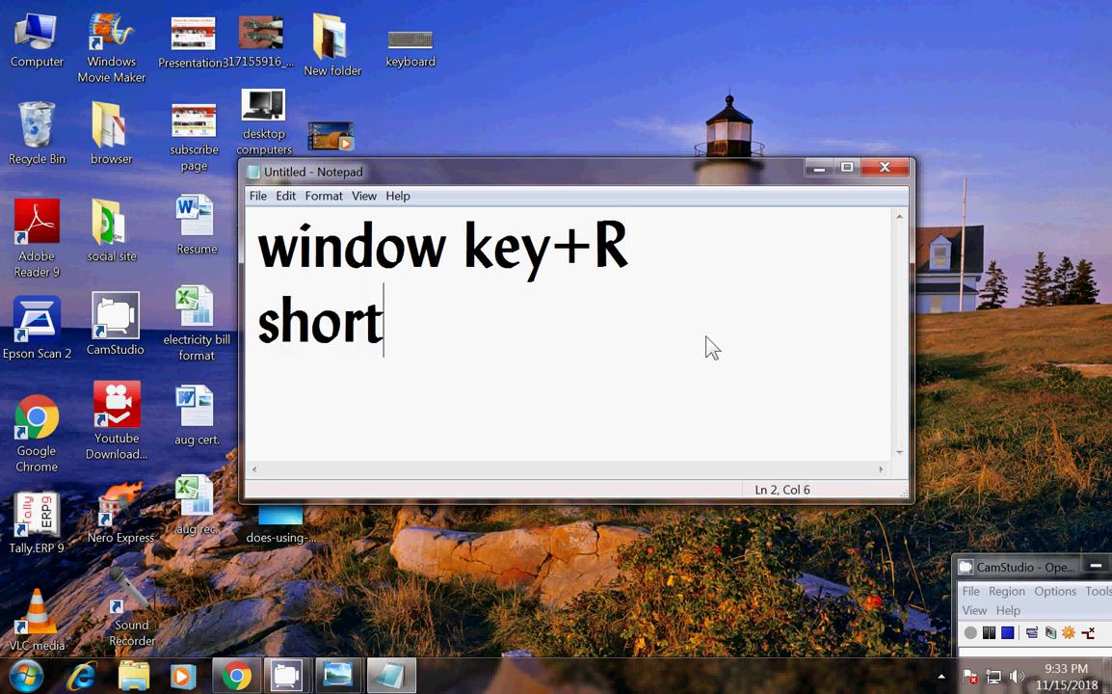
{"action": "type", "text": "cut ke"}
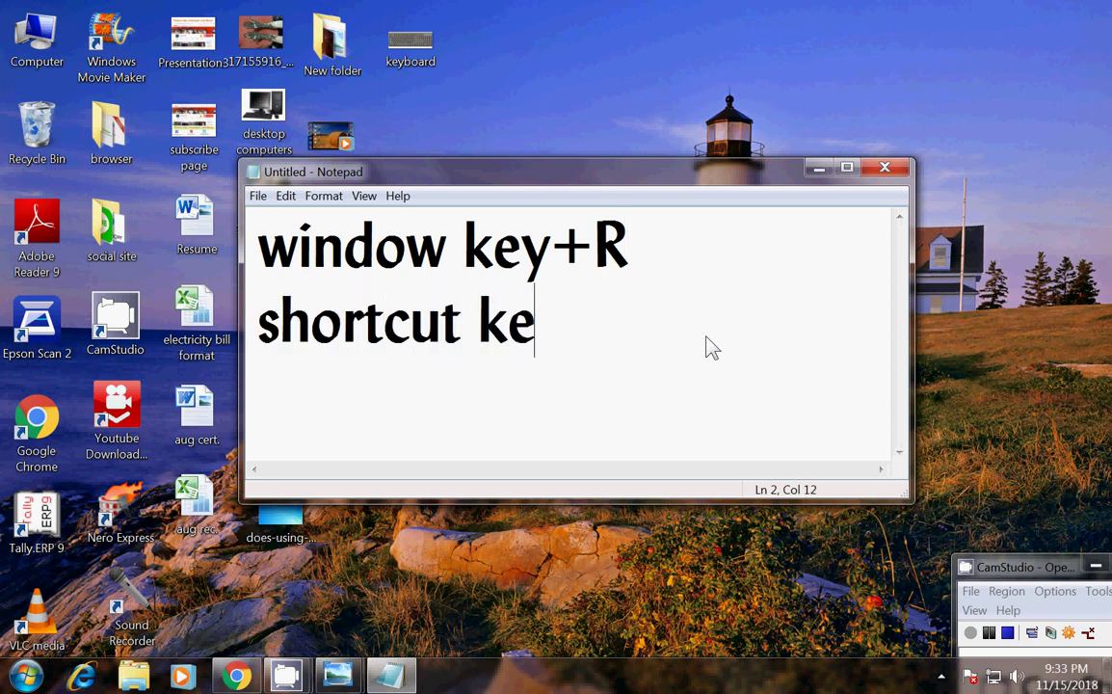
{"action": "type", "text": "y of Run"}
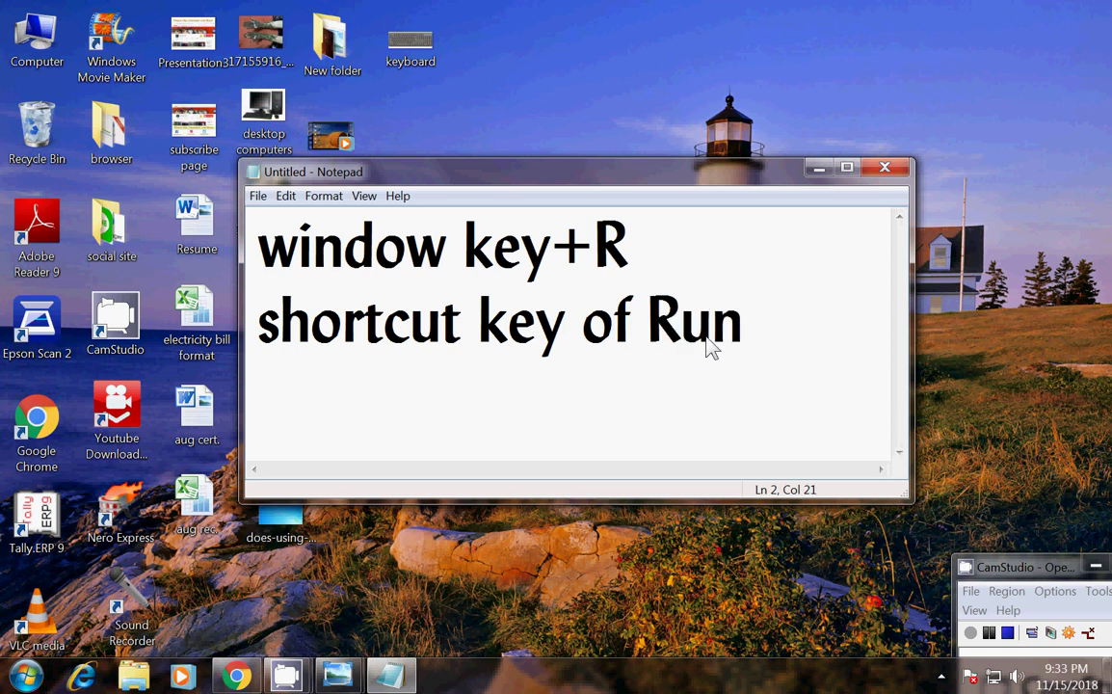
{"action": "key", "text": "Return"}
{"action": "type", "text": "Command"}
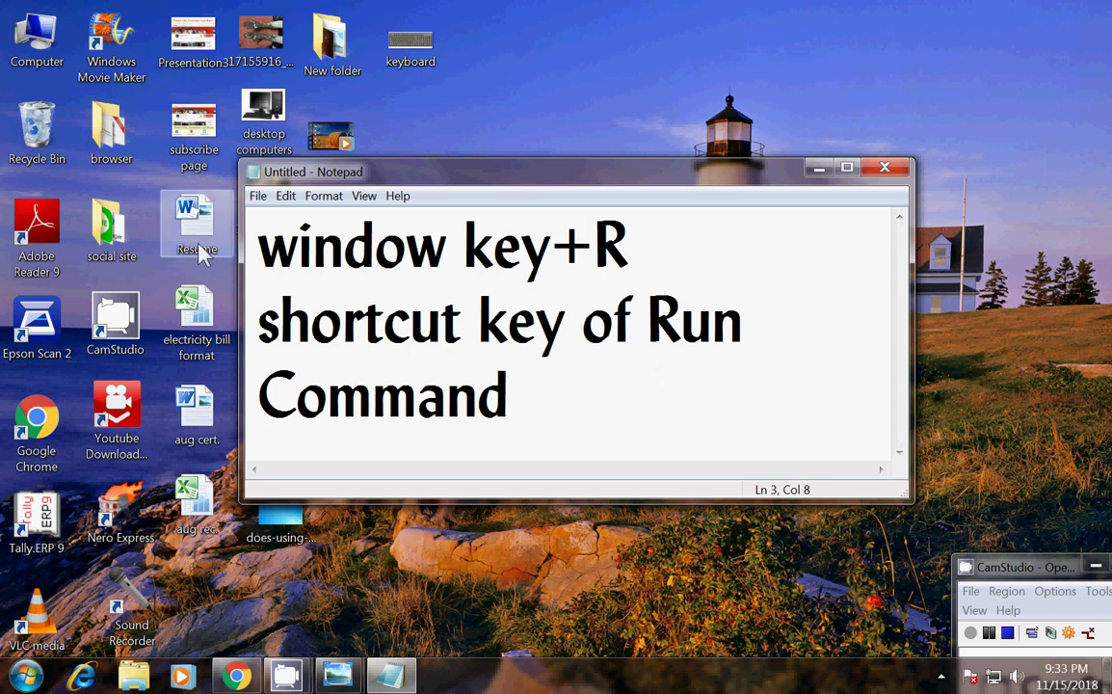
Enclose "window key+R" on the note's first line in parentheses and minimize Notepad.
{"action": "left_click", "coordinate": [261, 246]}
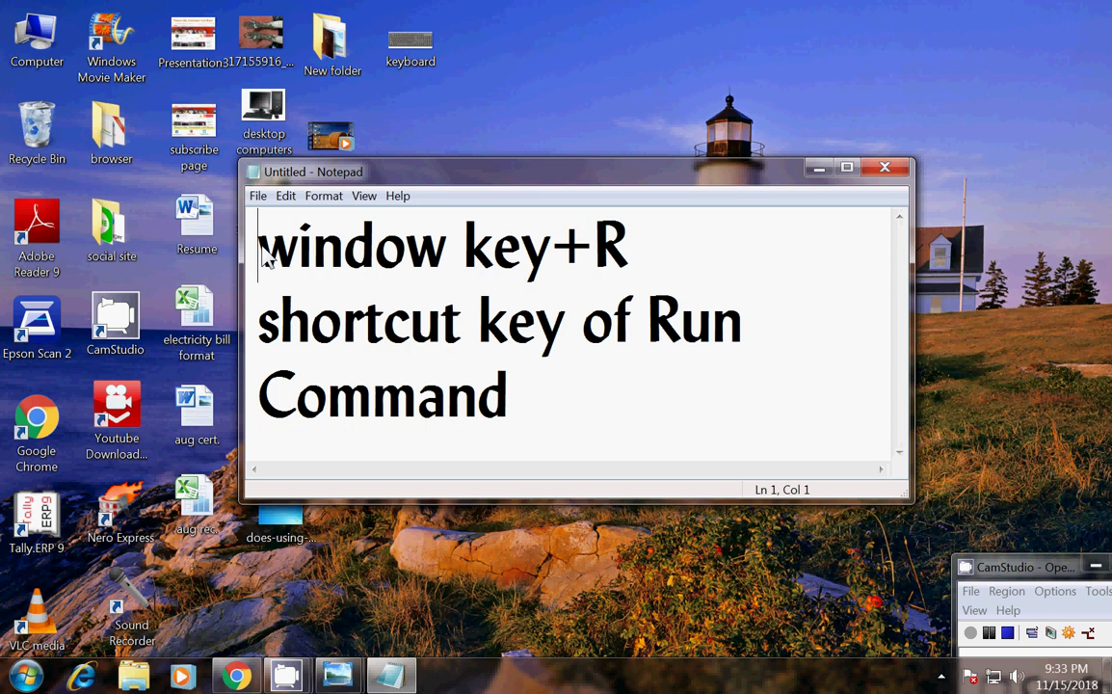
{"action": "type", "text": "("}
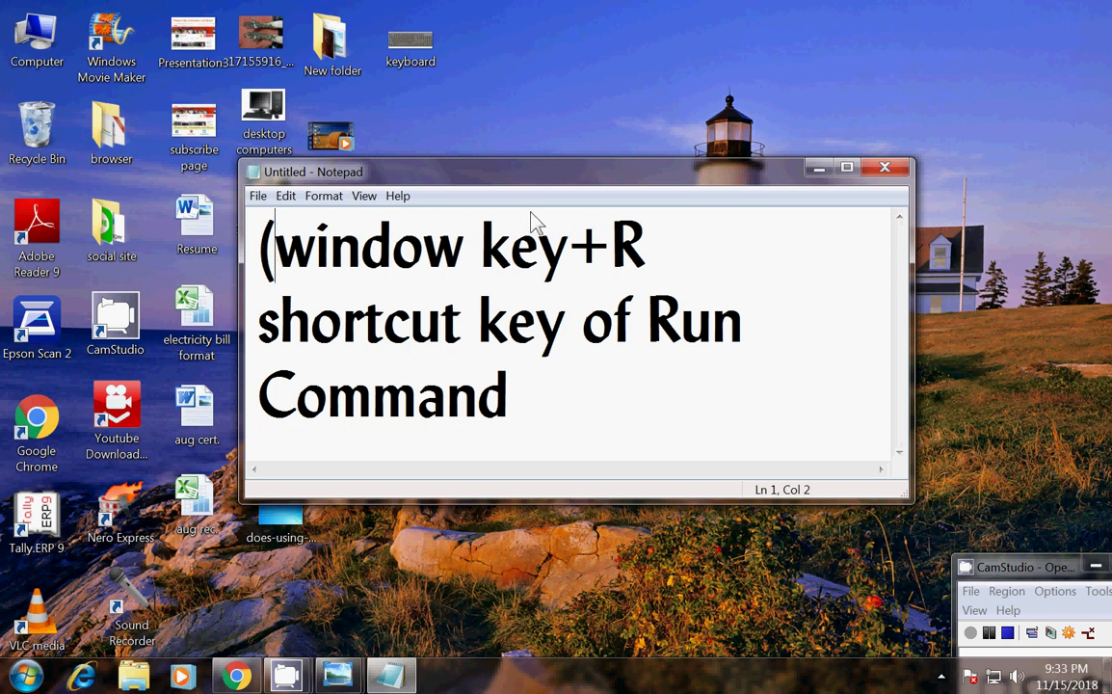
{"action": "left_click", "coordinate": [650, 243]}
{"action": "type", "text": ")"}
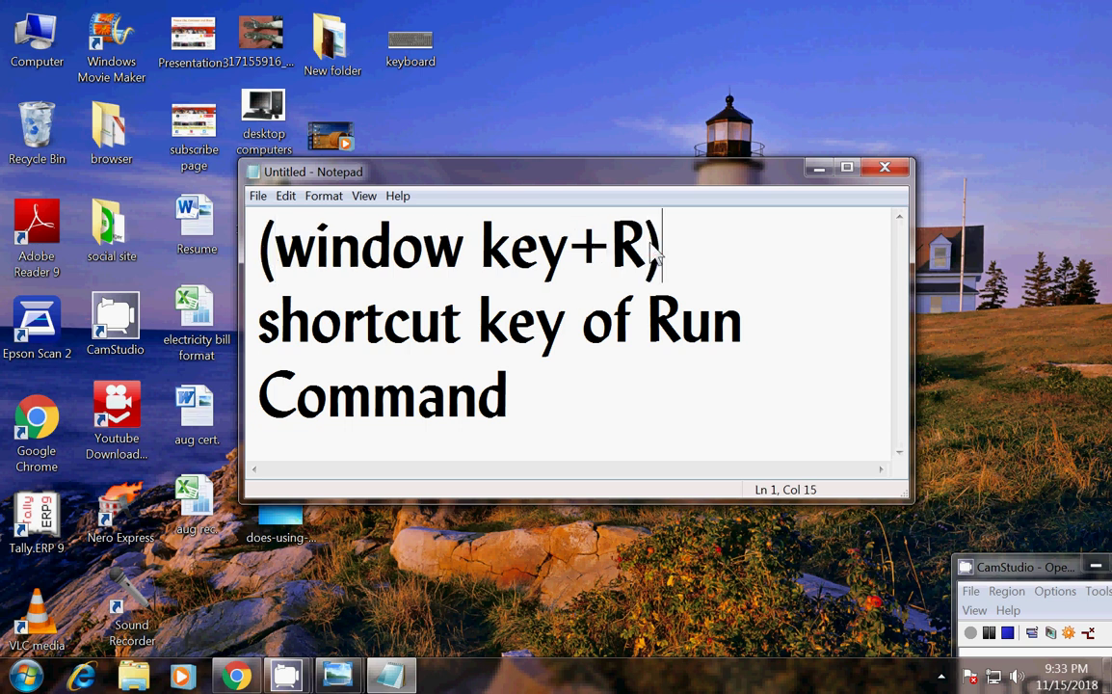
{"action": "left_click", "coordinate": [819, 174]}
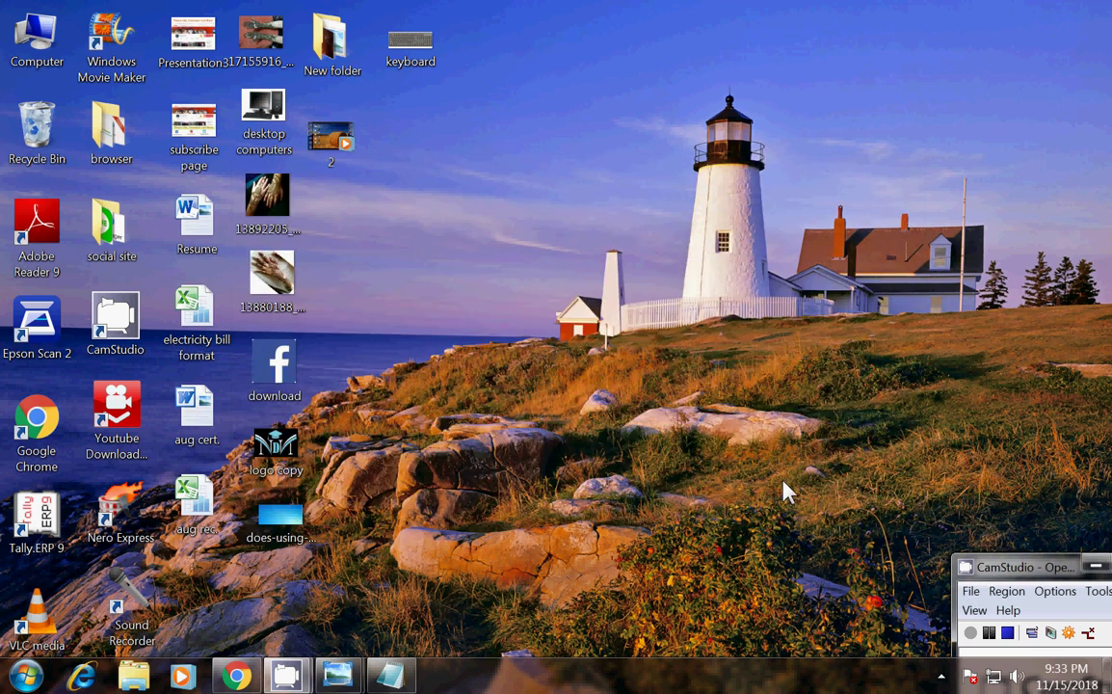
Launch Paint from the Run dialog with the command "mspaint", then close its blank drawing.
{"action": "key", "text": "super+r"}
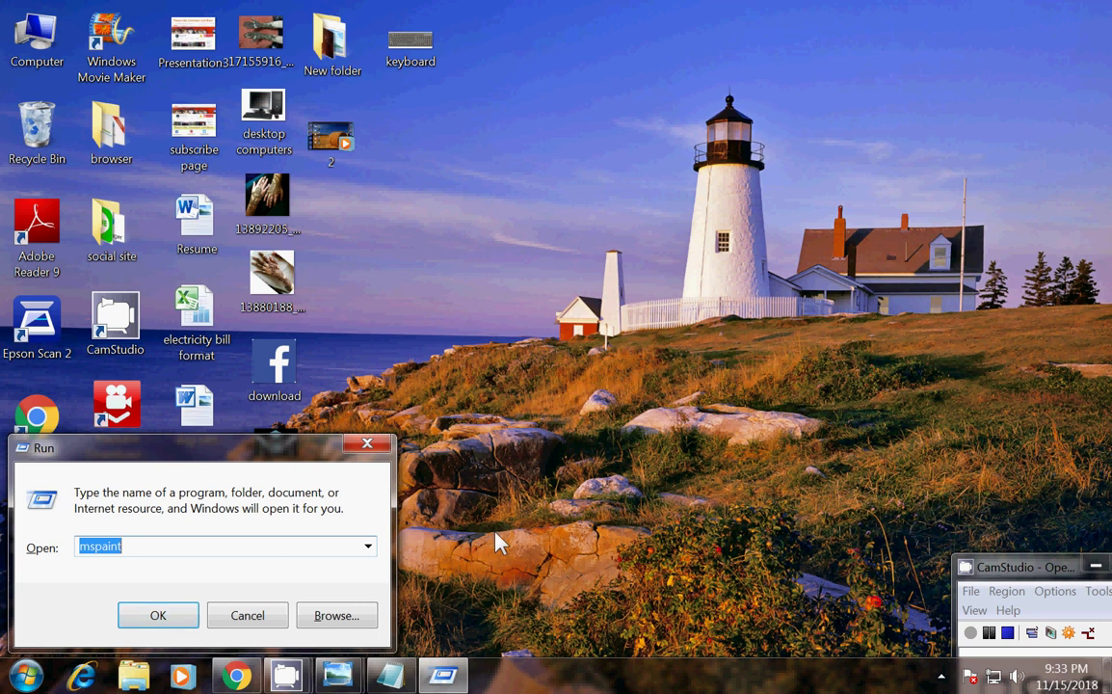
{"action": "key", "text": "BackSpace"}
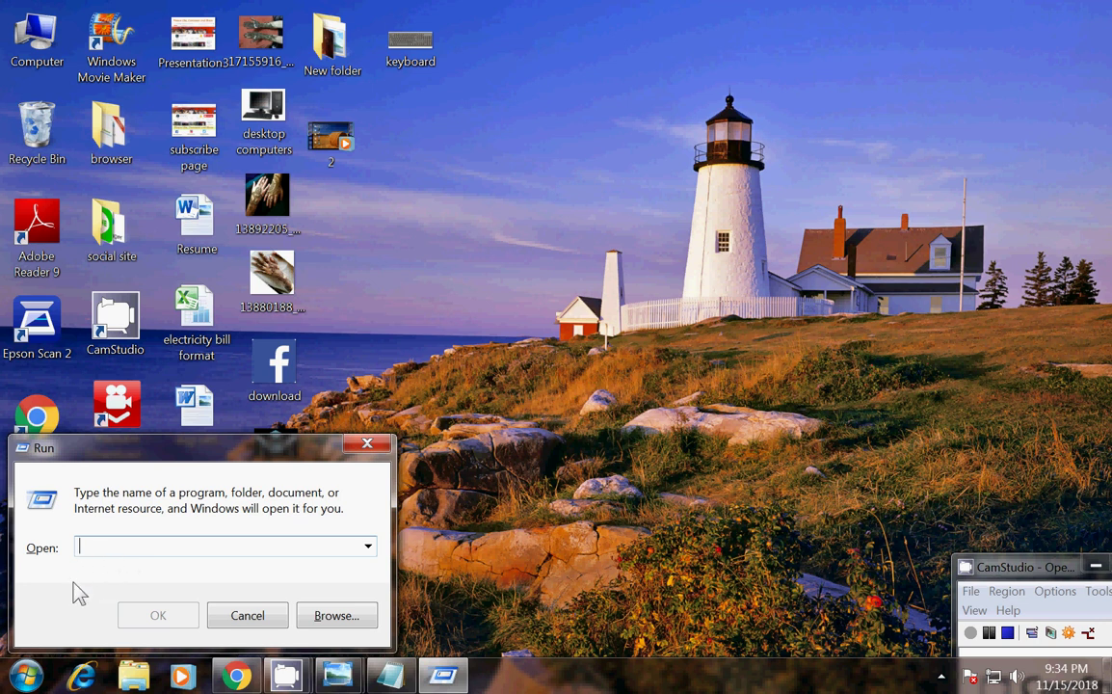
{"action": "type", "text": "m"}
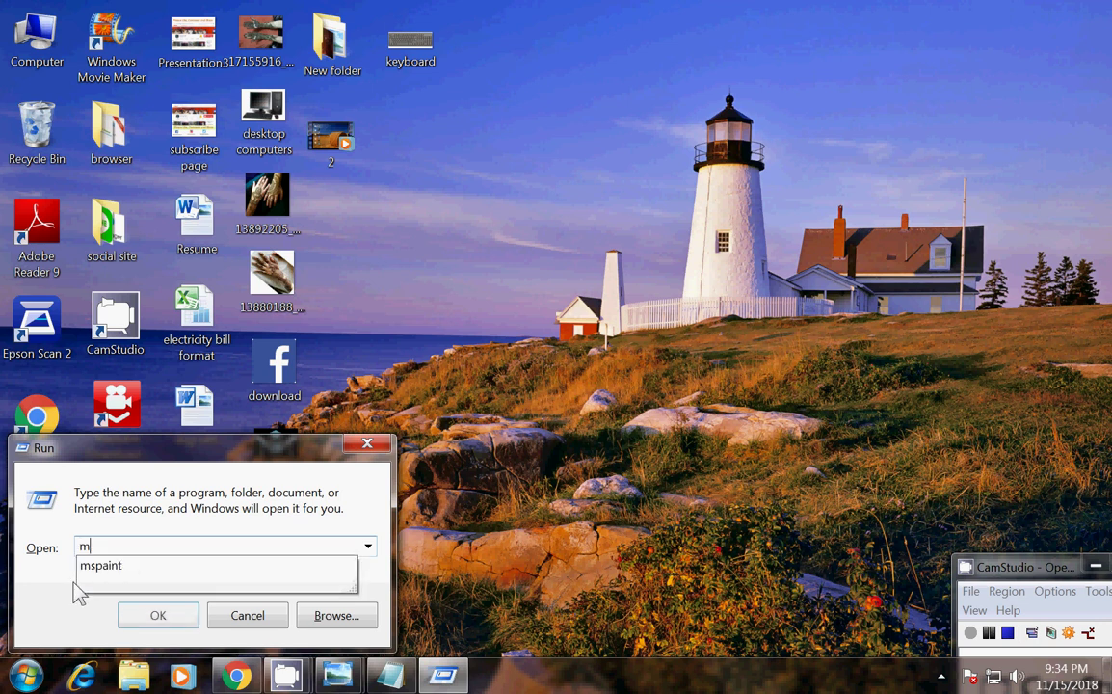
{"action": "type", "text": "spaint"}
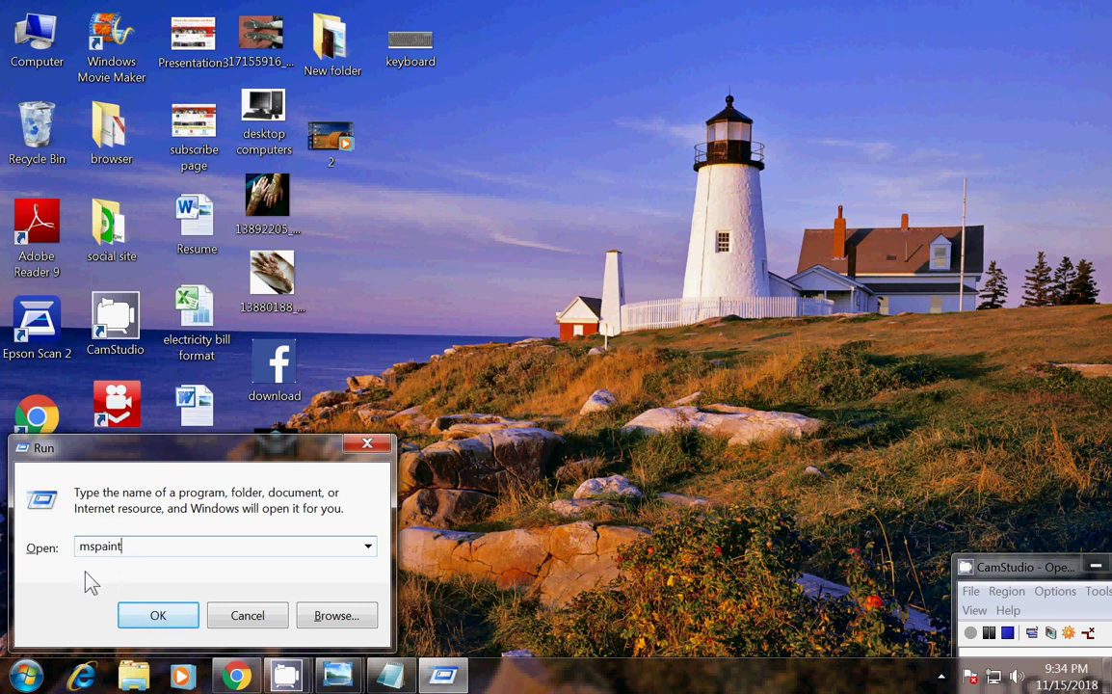
{"action": "left_click", "coordinate": [159, 617]}
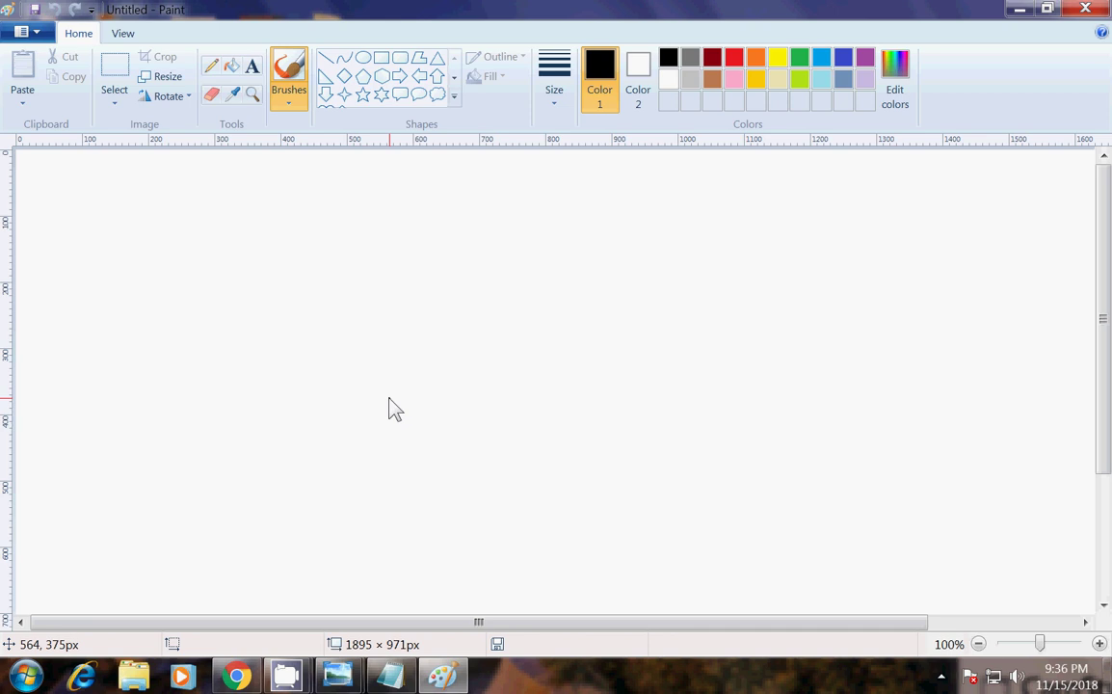
{"action": "left_click", "coordinate": [1087, 10]}
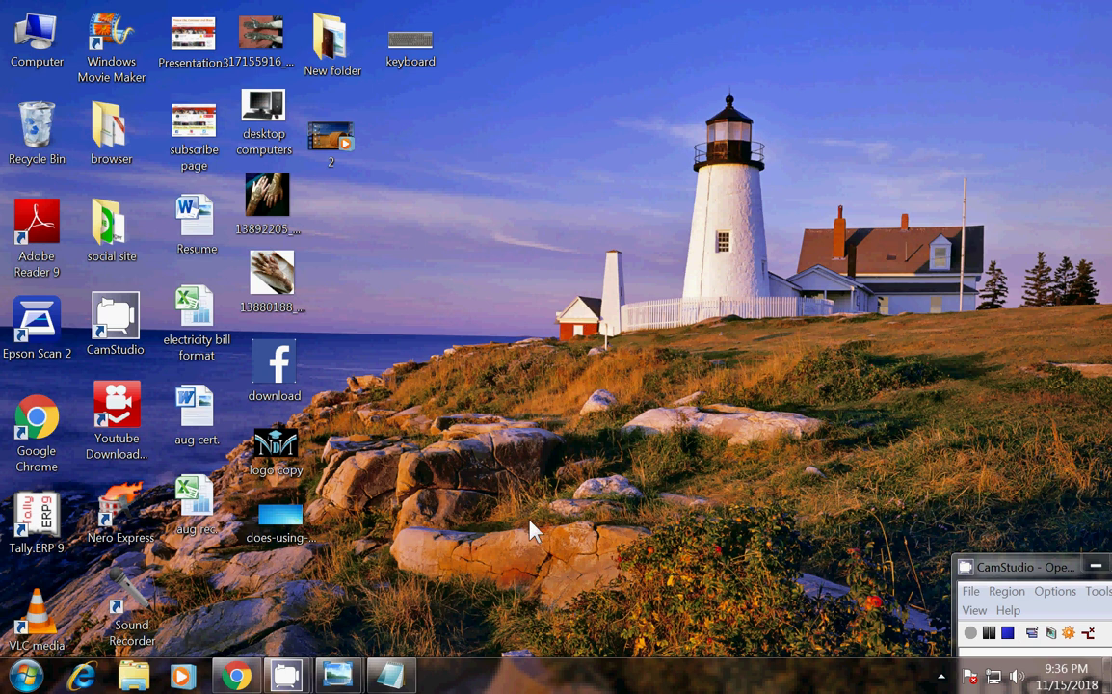
Switch to the subscribe page picture in Windows Photo Viewer.
{"action": "mouse_move", "coordinate": [355, 675]}
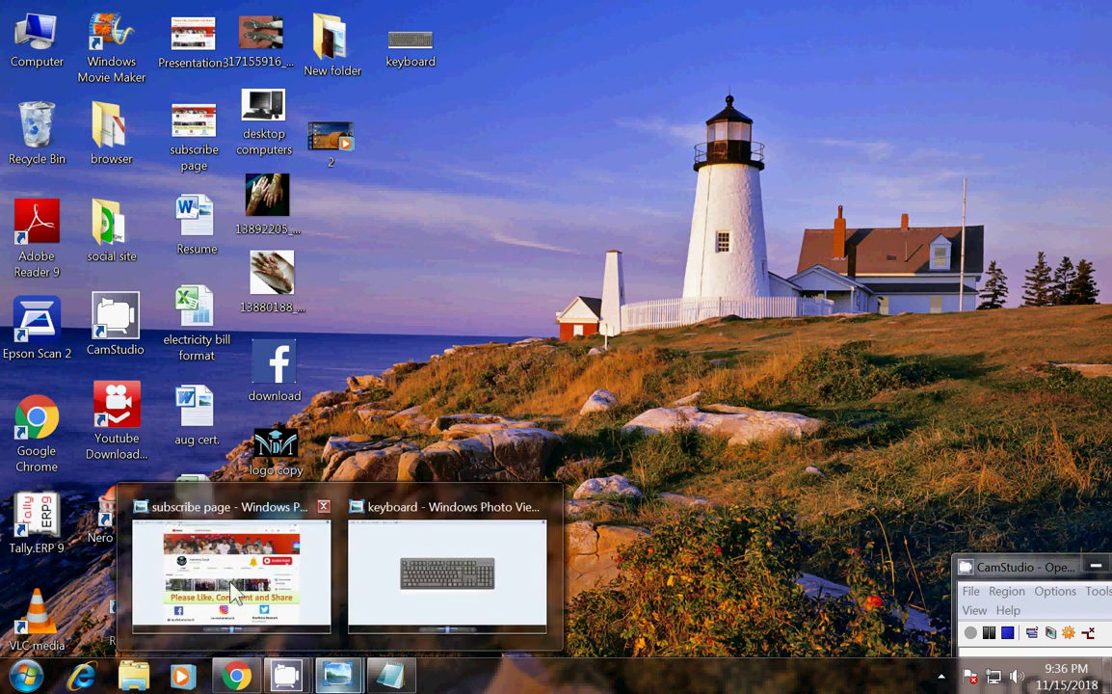
{"action": "left_click", "coordinate": [235, 593]}
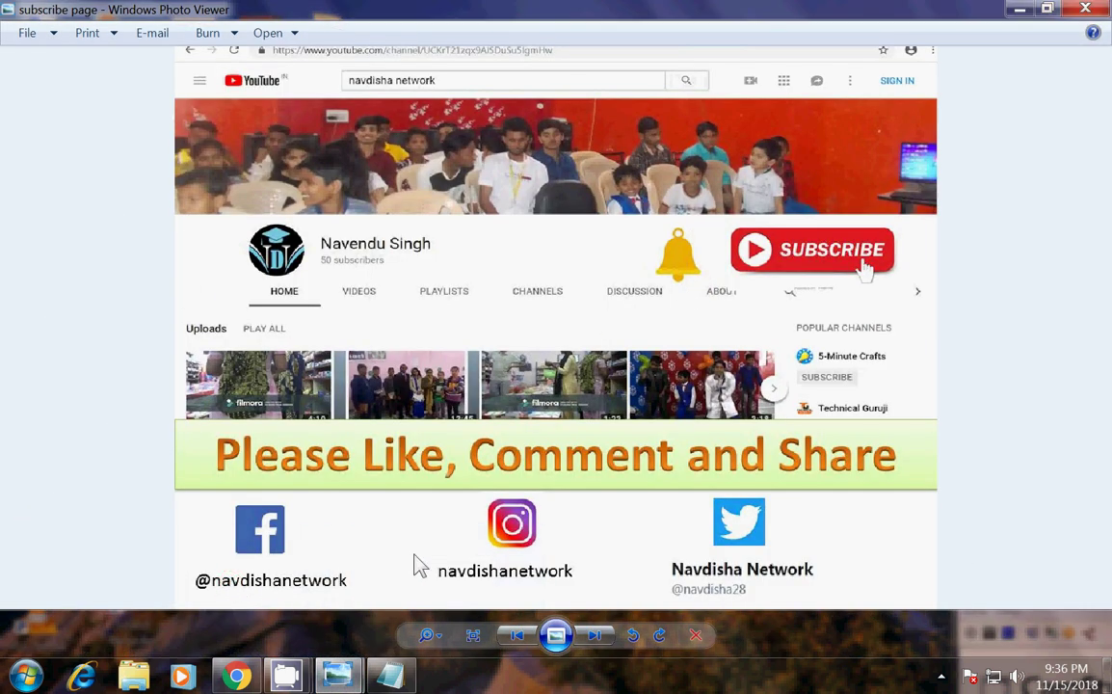